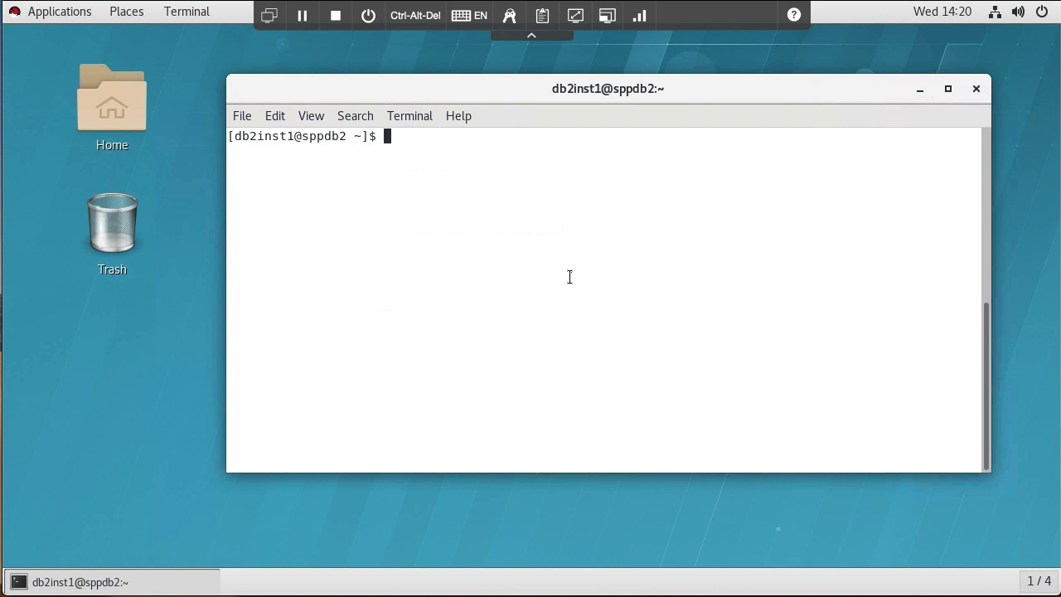
Show Db2 level v11.1.4.4 Fix Pack 4 and list the mounted /db2data/db and /db2data/actlog file systems.
type("db2level")
key("Return")
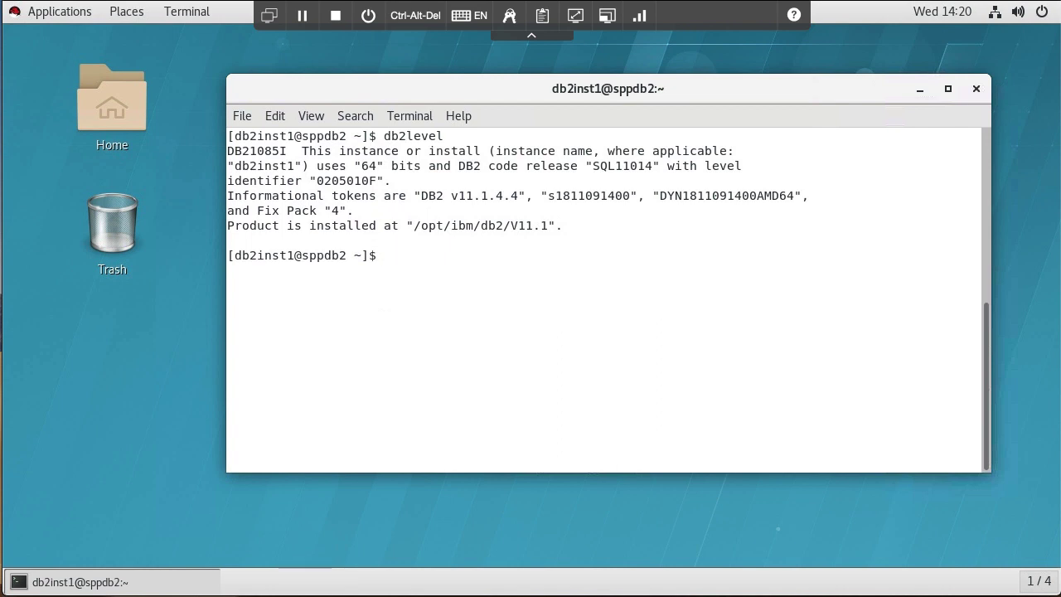
left_click_drag(448, 196, 524, 197)
left_click(478, 214)
type("mount | grep db")
key("Return")
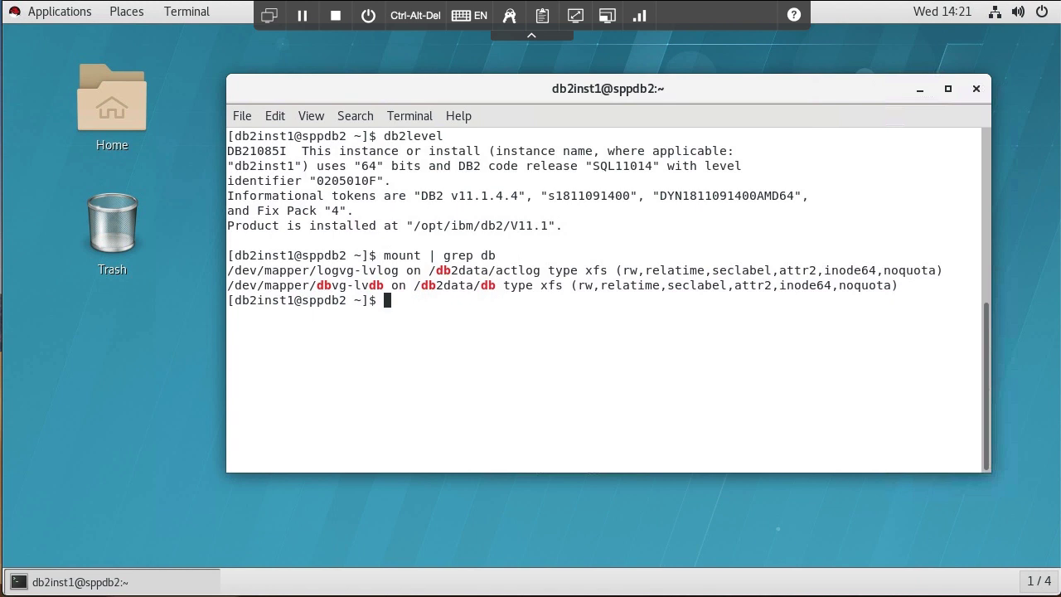
Confirm SAMPLE is catalogued at /db2data/db and connect to the SAMPLE database.
type("db2 list database d")
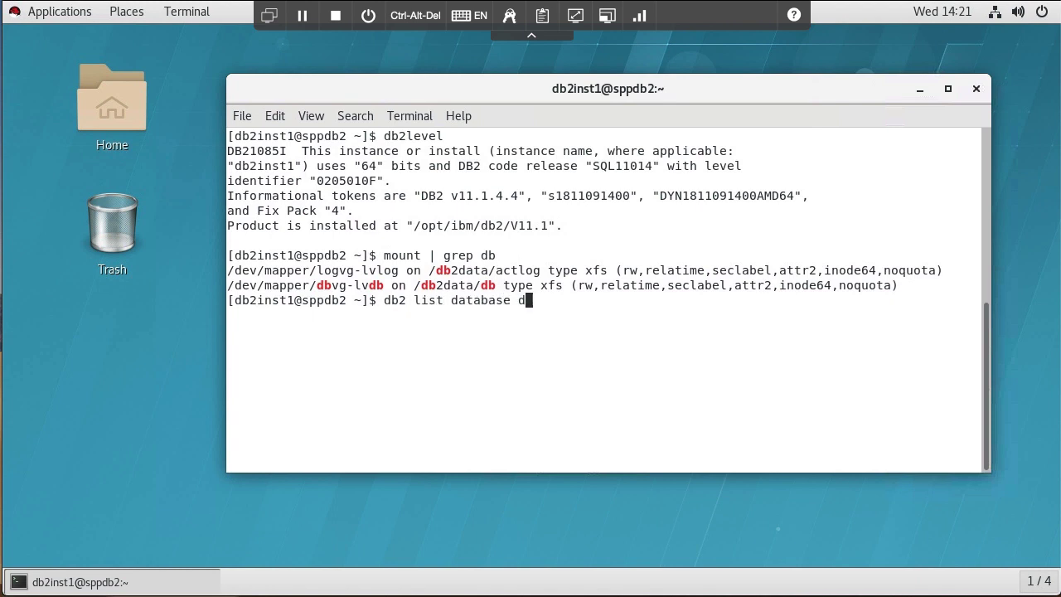
type("irectory")
key("Return")
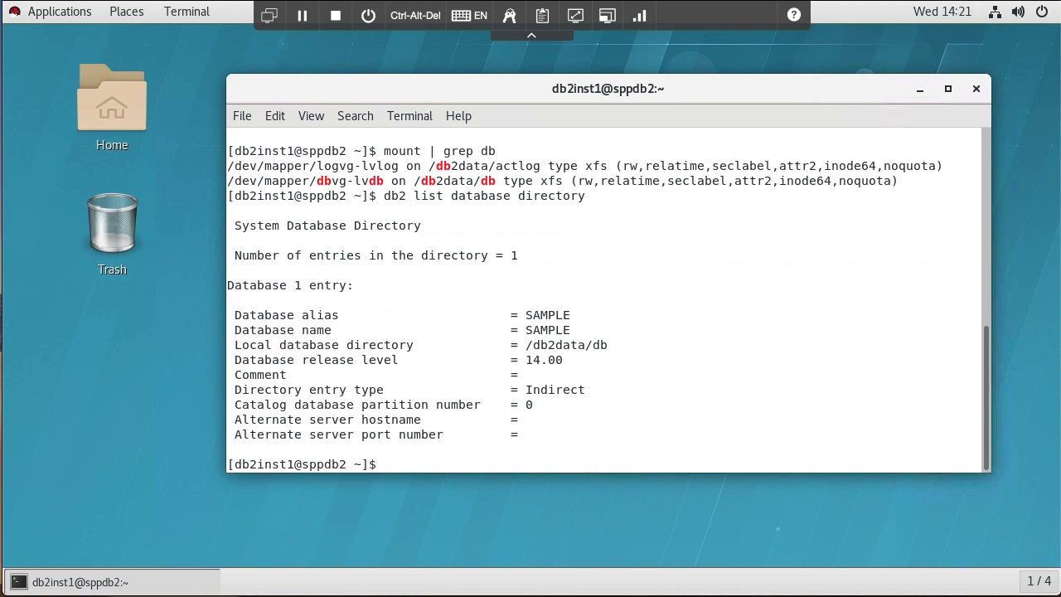
type("db2 connect to")
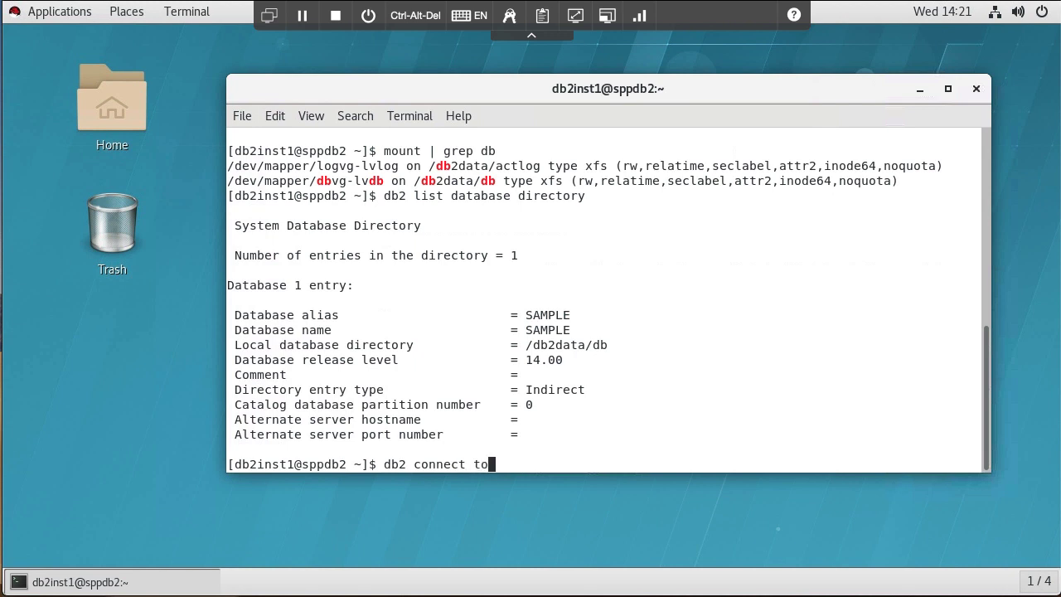
type(" sample")
key("Return")
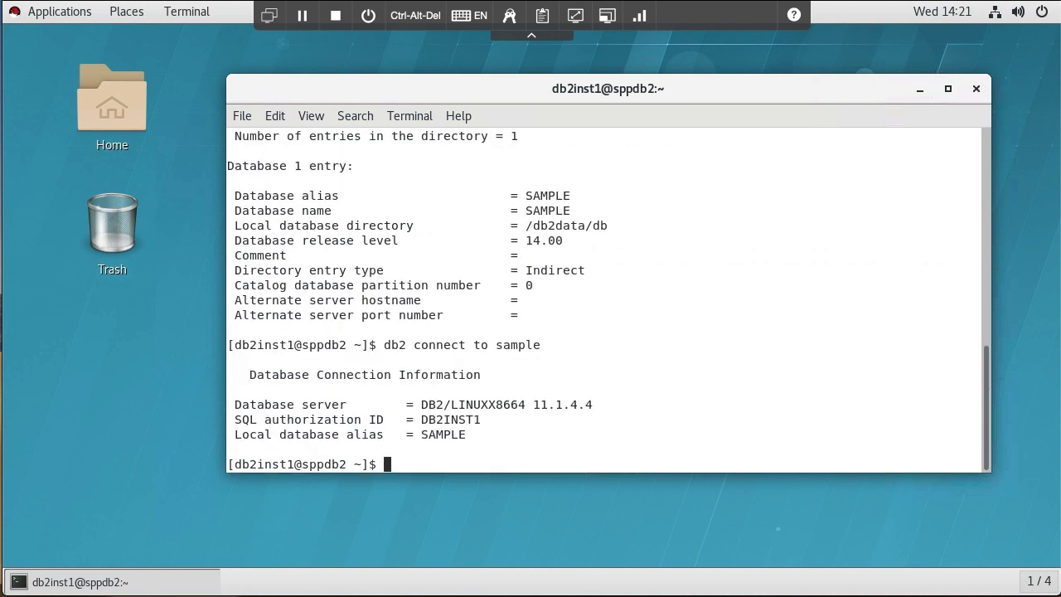
type("db2 get db cfg|grep logs")
Query SAMPLE's log configuration with 'db2 get db cfg | grep log', correcting the mistyped filter.
key("Return")
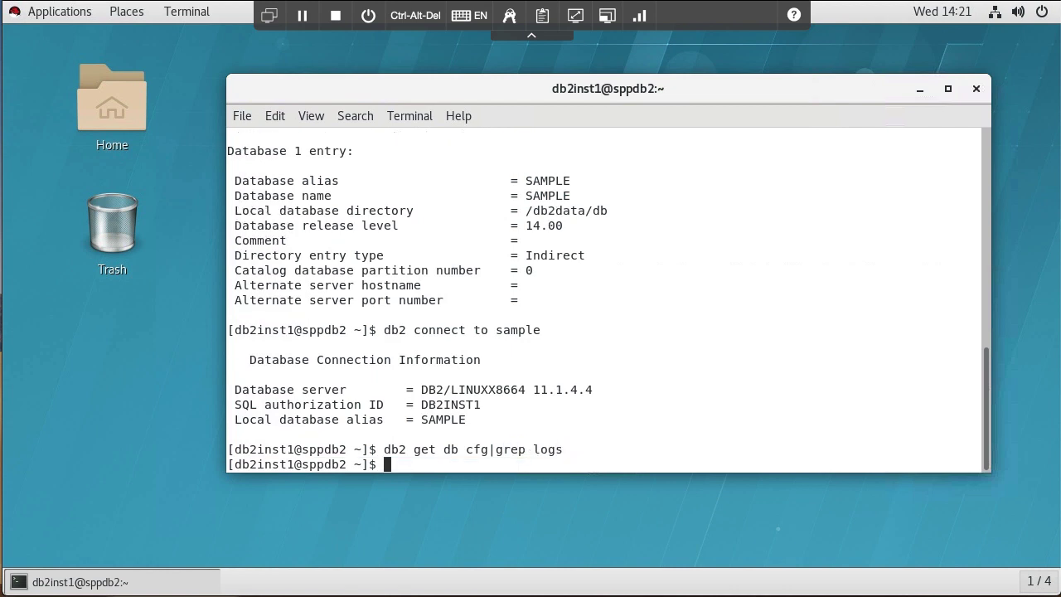
key("Up")
key("Up")
key("Left")
key("Left")
key("Right")
key("Right")
key("BackSpace")
key("Return")
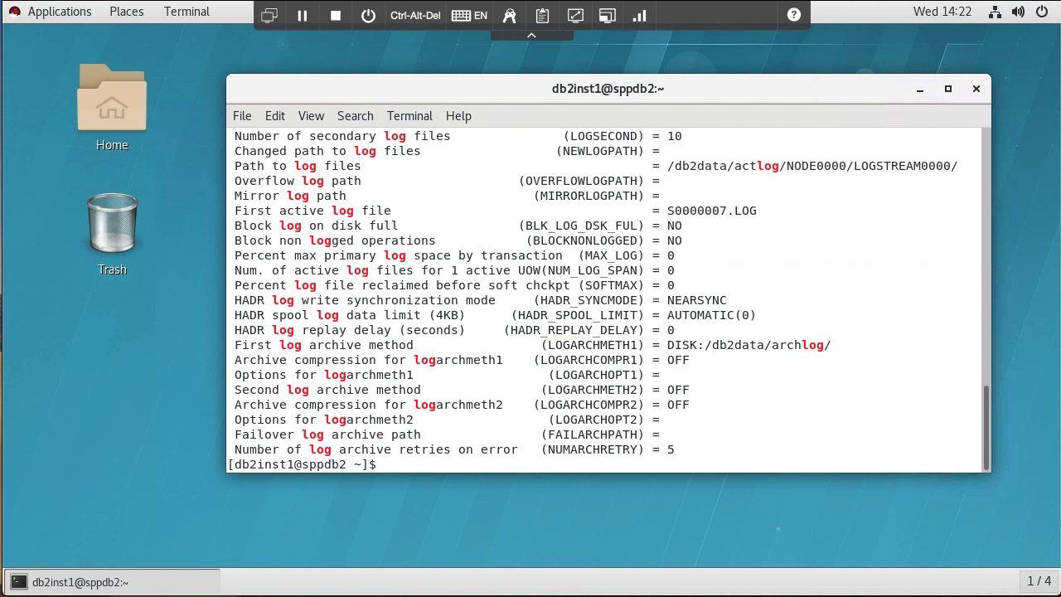
Review the log settings: active logs in /db2data/actlog, archiving to /db2data/archlog.
scroll(651, 341, "up", 3)
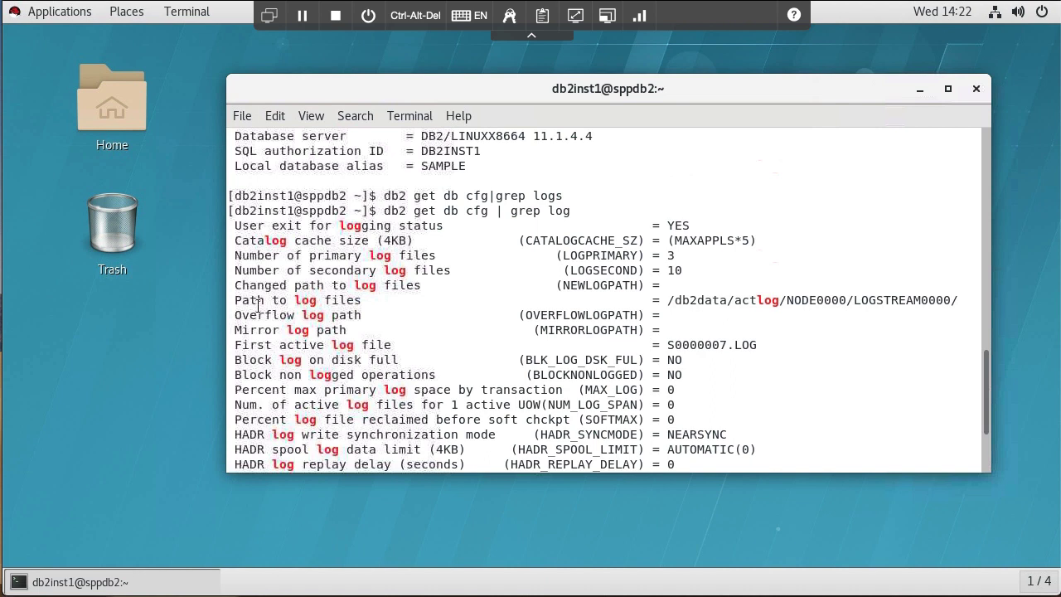
left_click_drag(239, 300, 385, 301)
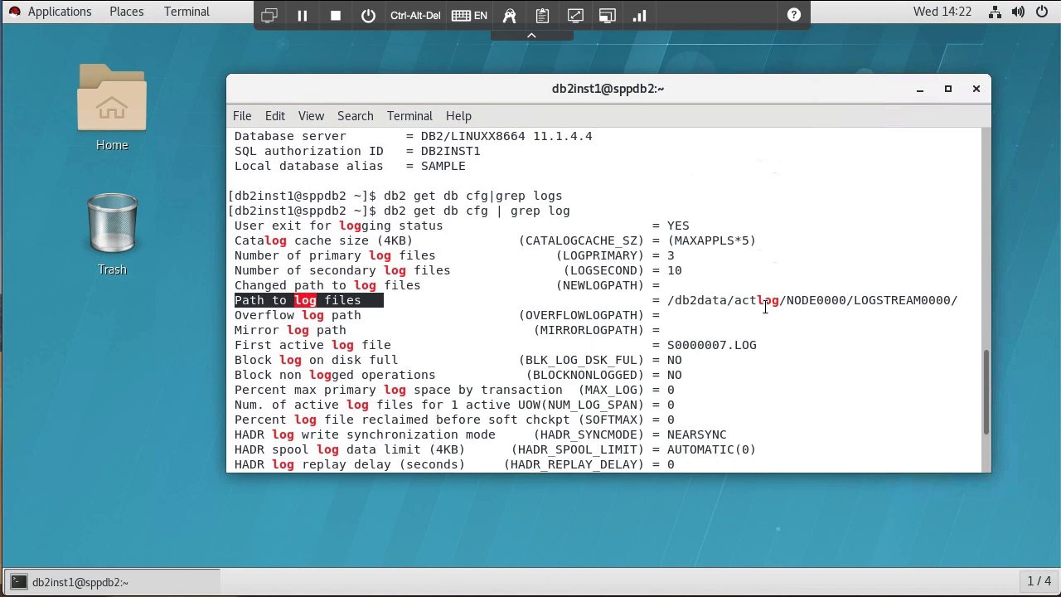
scroll(768, 315, "down", 1)
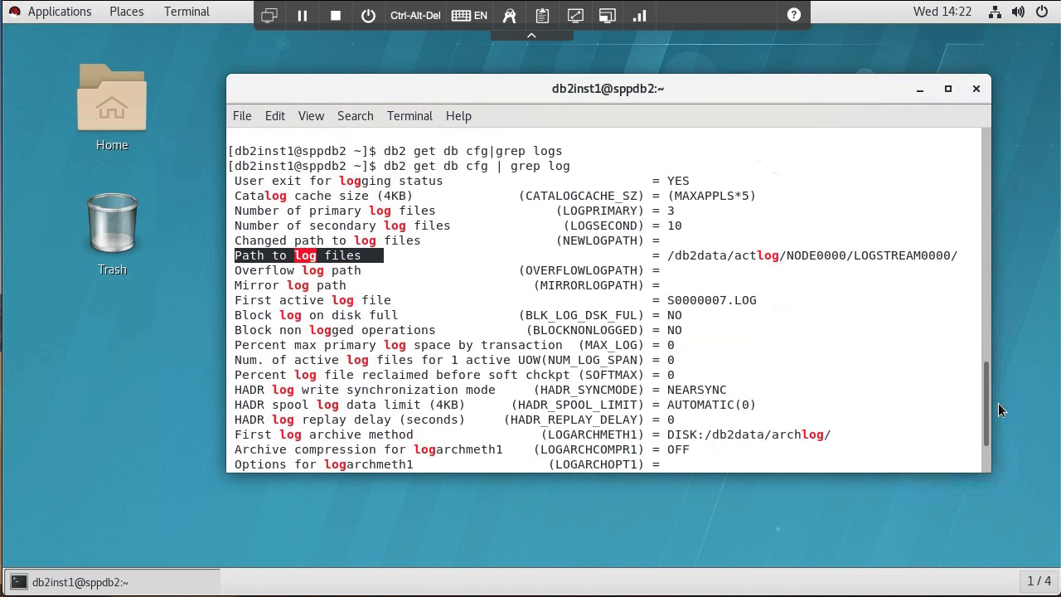
left_click_drag(988, 390, 988, 415)
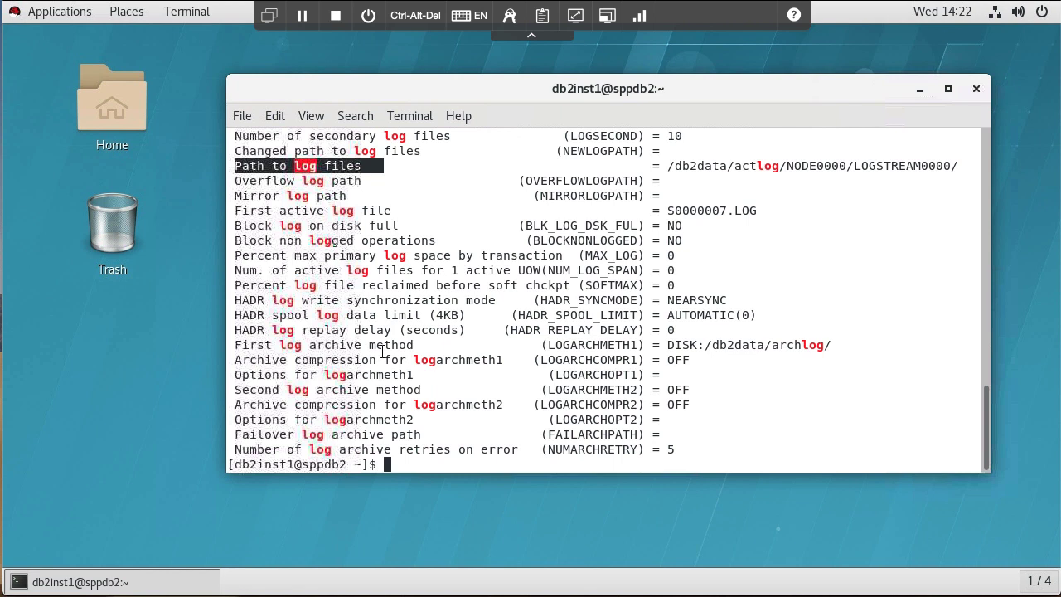
left_click(738, 345)
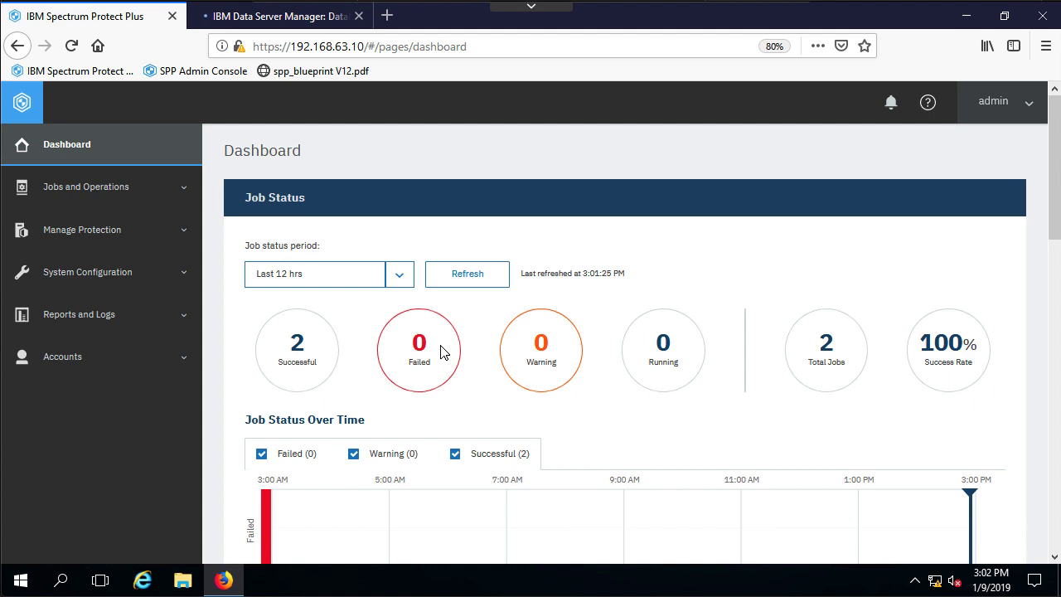
Go to Manage Protection > Applications > Db2 > Backup and show its application servers.
left_click(89, 241)
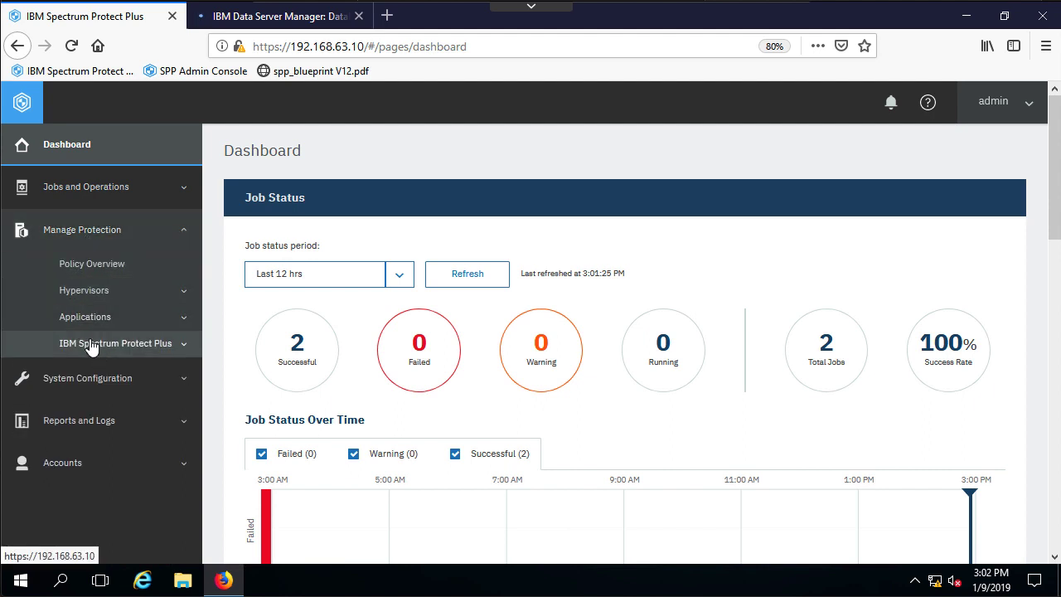
left_click(87, 322)
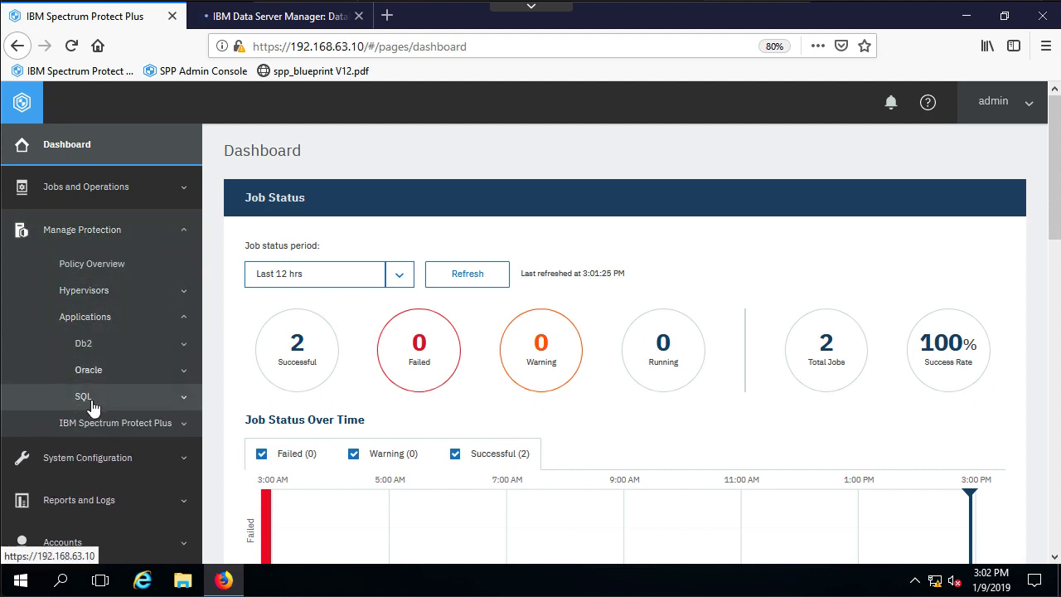
left_click(99, 348)
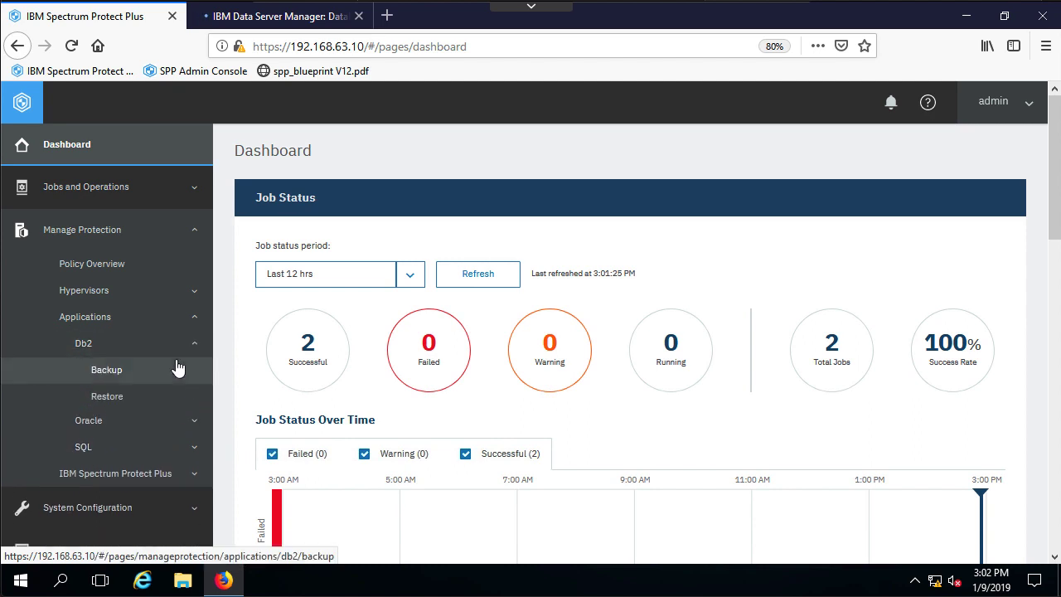
left_click(111, 372)
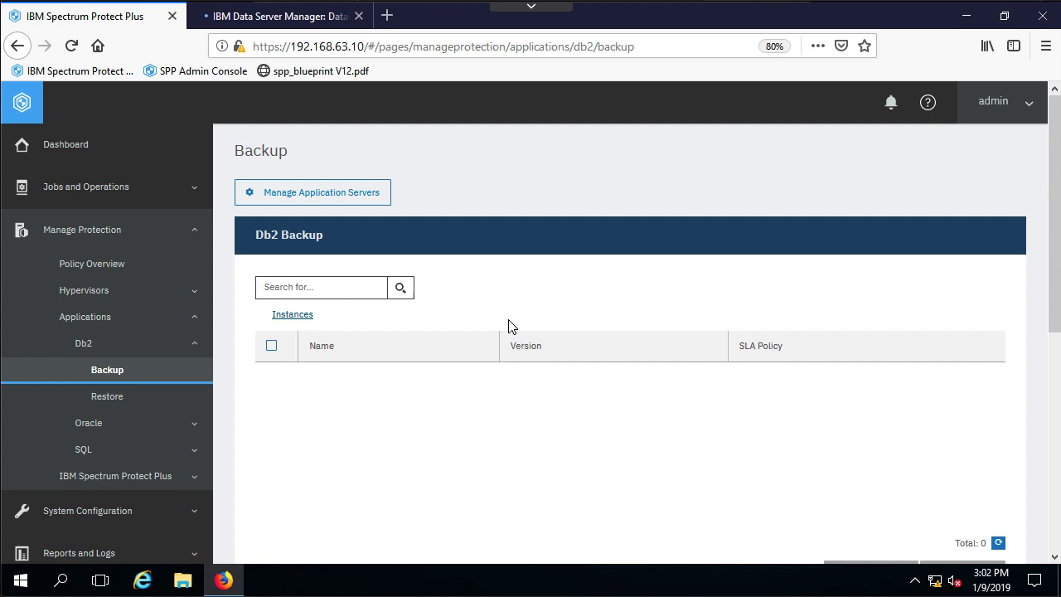
left_click(322, 197)
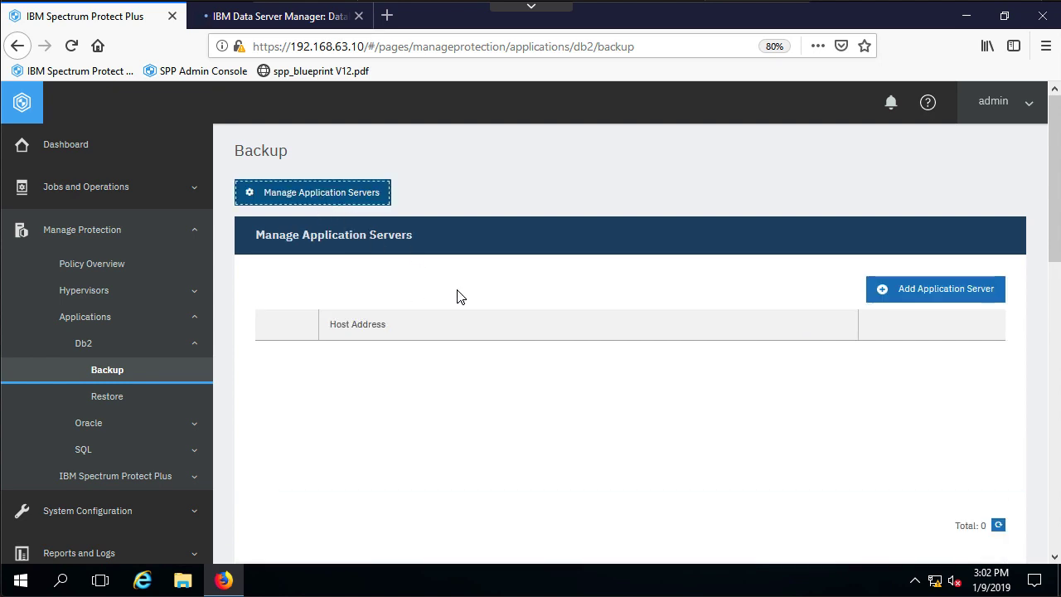
Add application server sppdb2 with the Db2 user id and password, and save it.
left_click(884, 289)
left_click(424, 327)
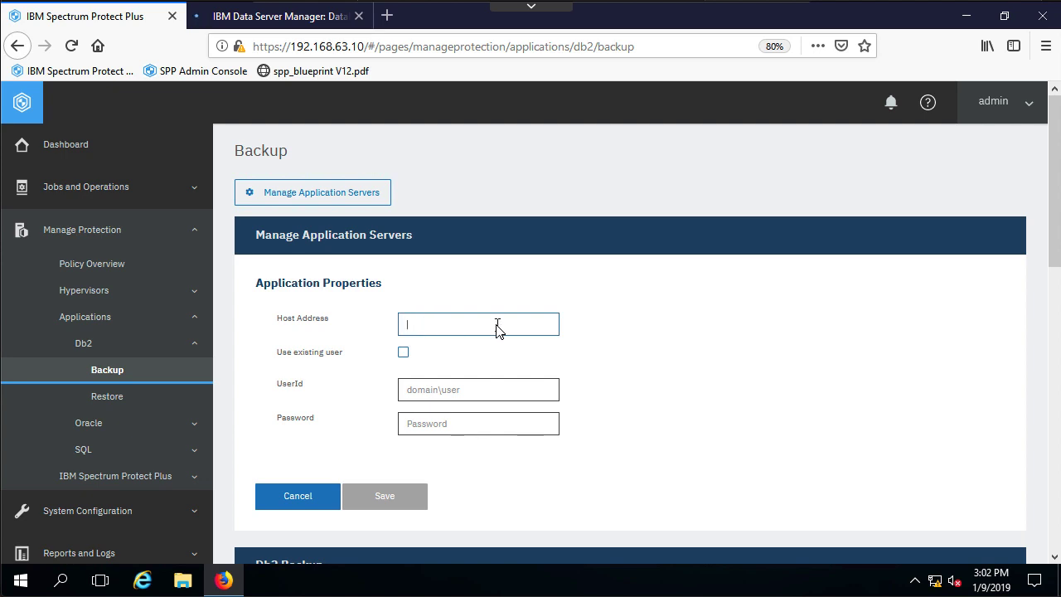
type("sppdb2")
key("Tab")
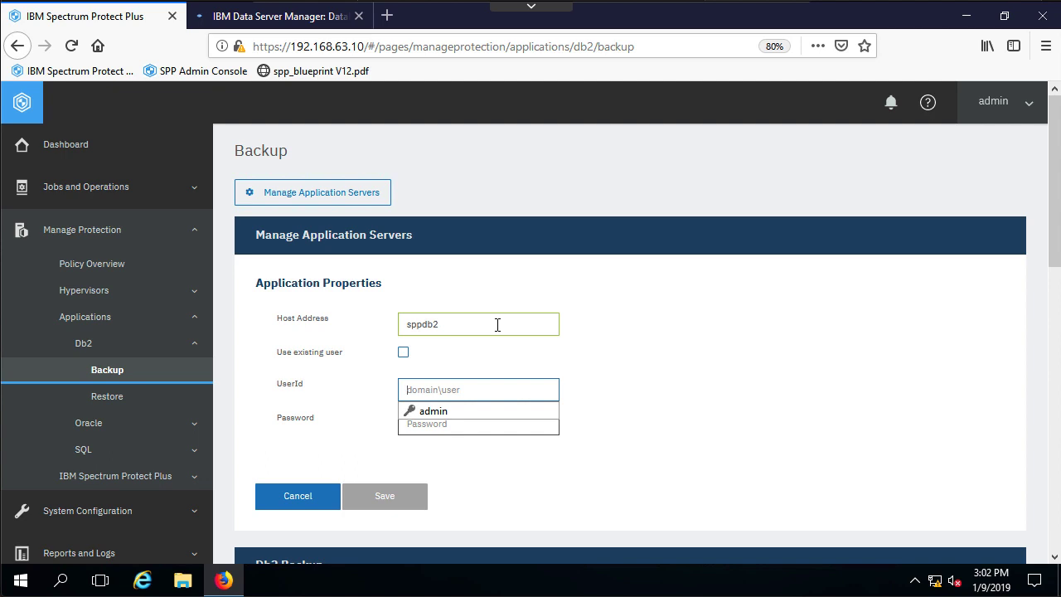
type("sppuser")
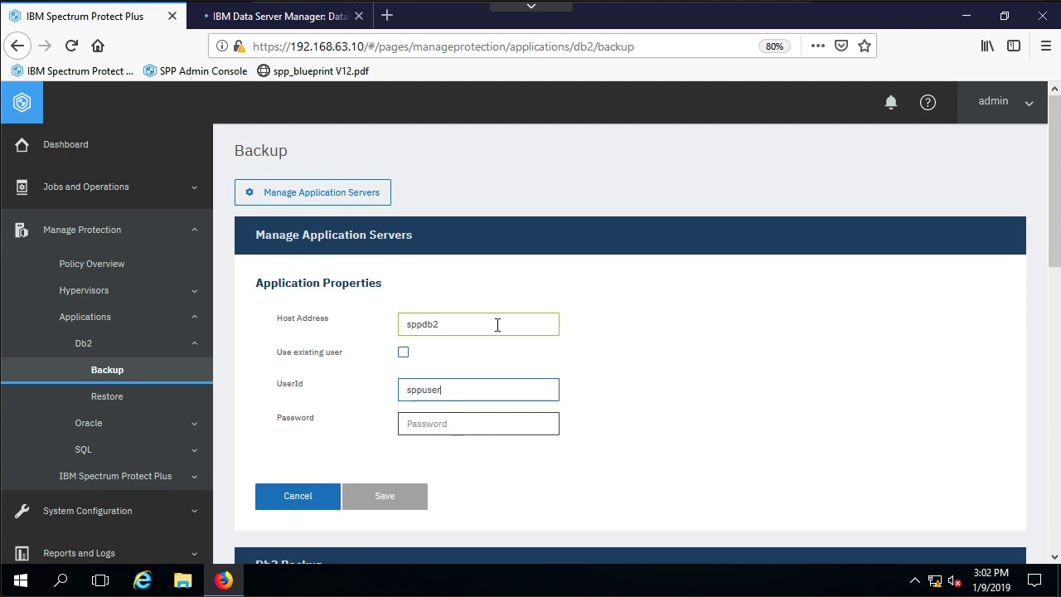
key("Tab")
type("passw0rd")
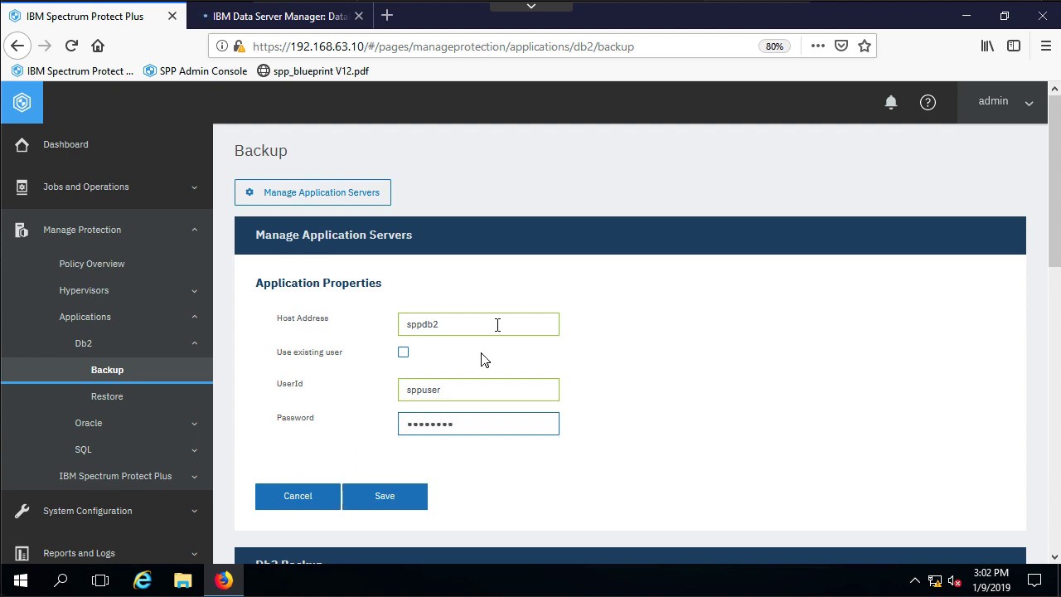
left_click(389, 496)
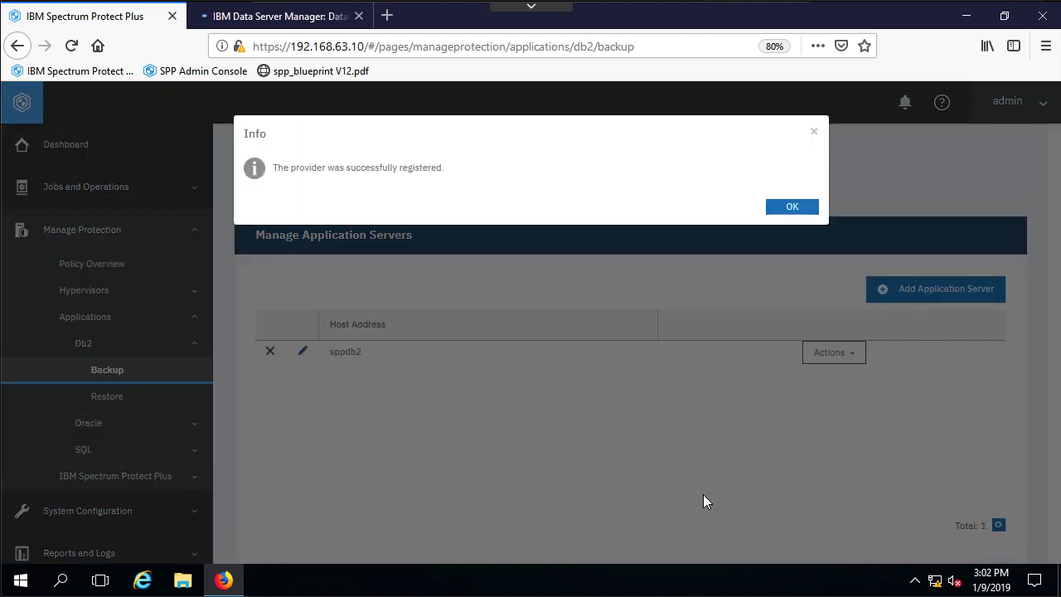
left_click(801, 208)
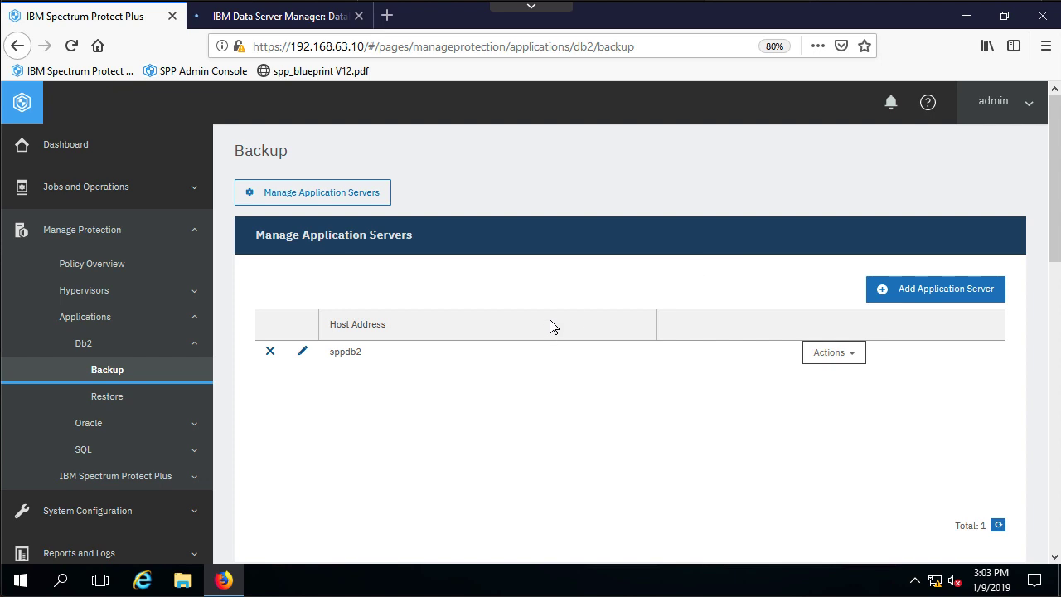
Watch the Default Application Server Inventory job finish in Monitoring, then return to Db2 Backup.
scroll(549, 329, "down", 5)
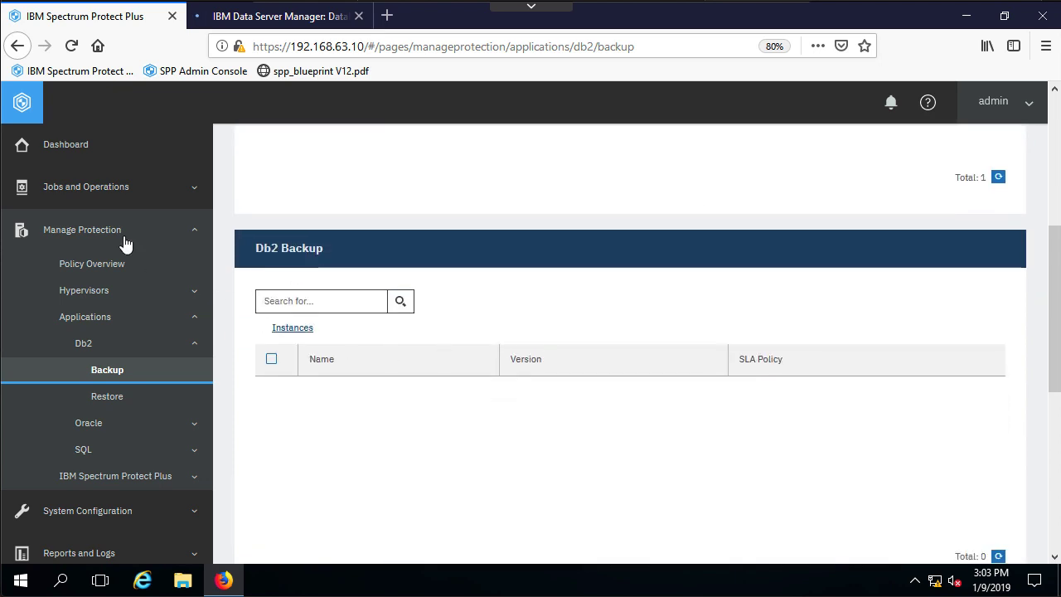
left_click(103, 193)
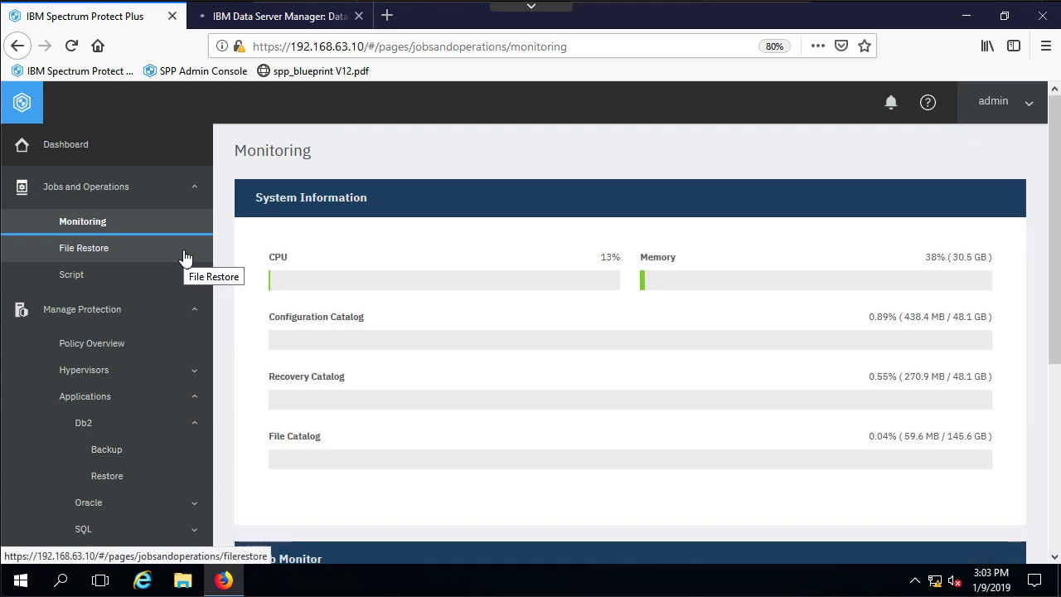
scroll(443, 290, "down", 4)
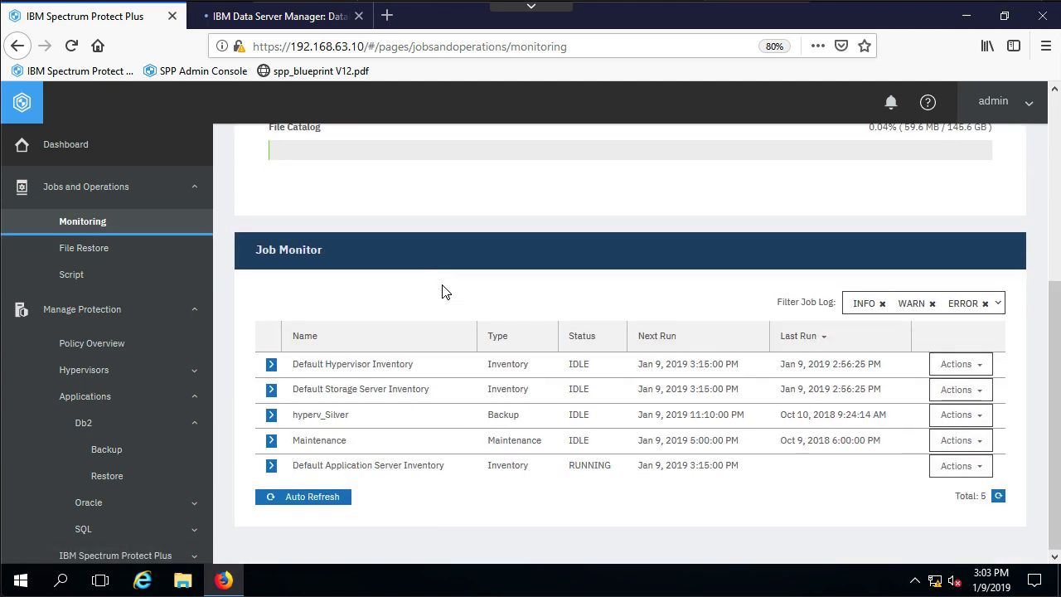
left_click(271, 466)
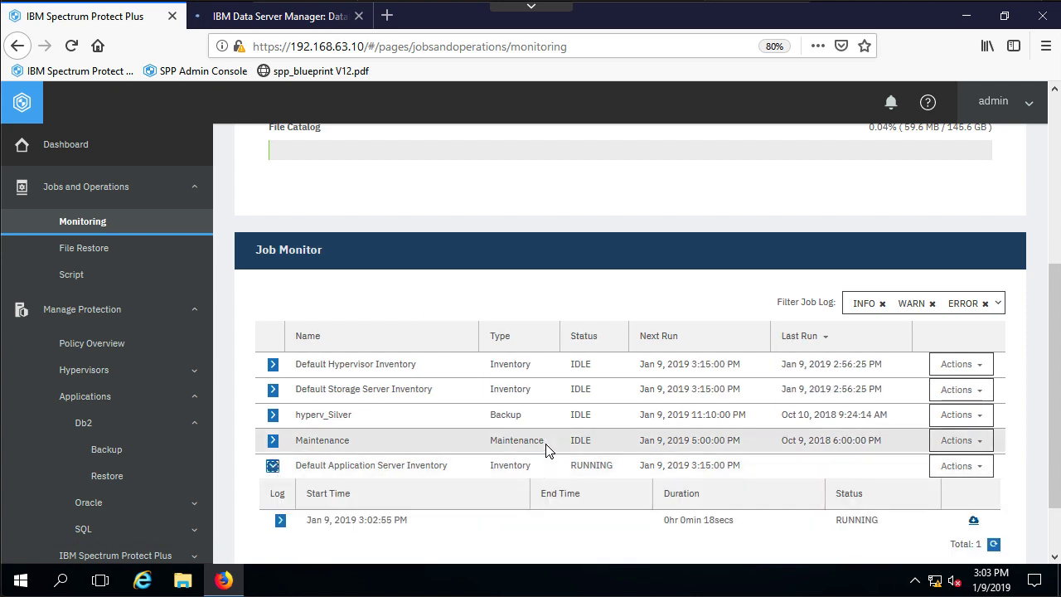
scroll(547, 450, "down", 2)
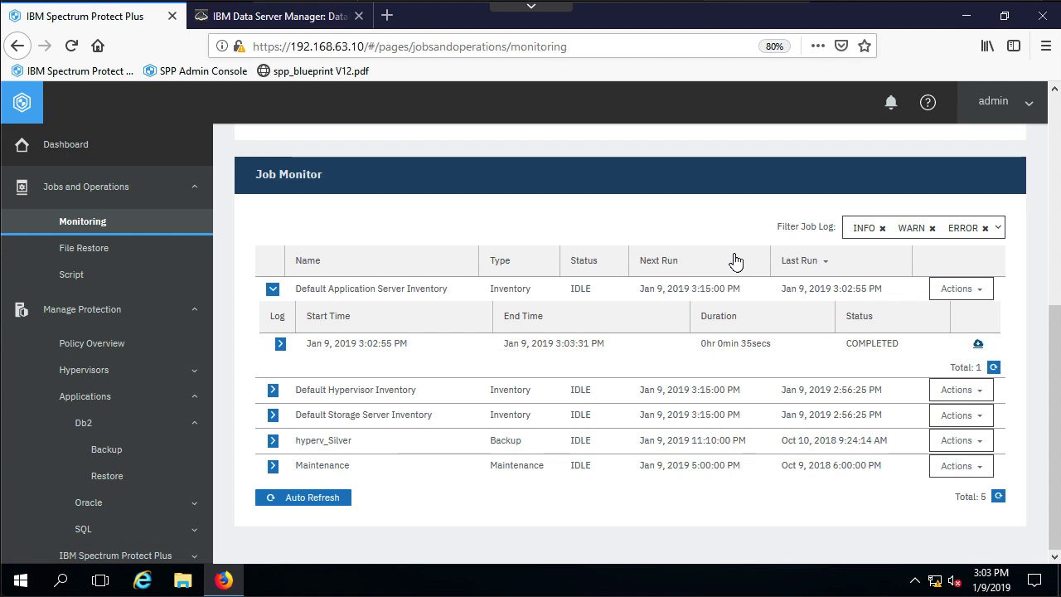
left_click(107, 448)
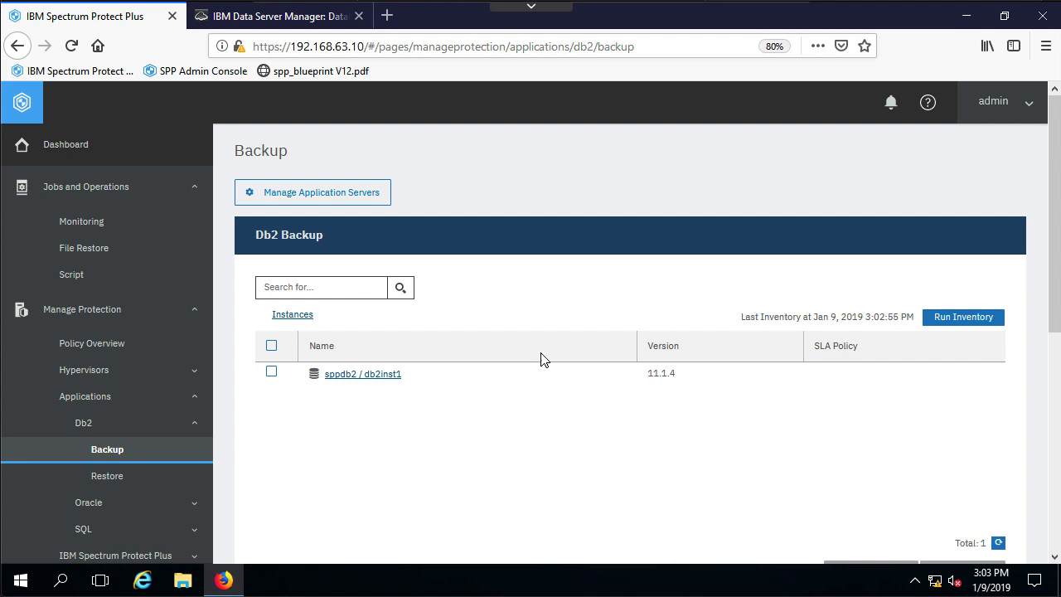
Open instance sppdb2 / db2inst1 to view its SAMPLE database.
left_click(379, 375)
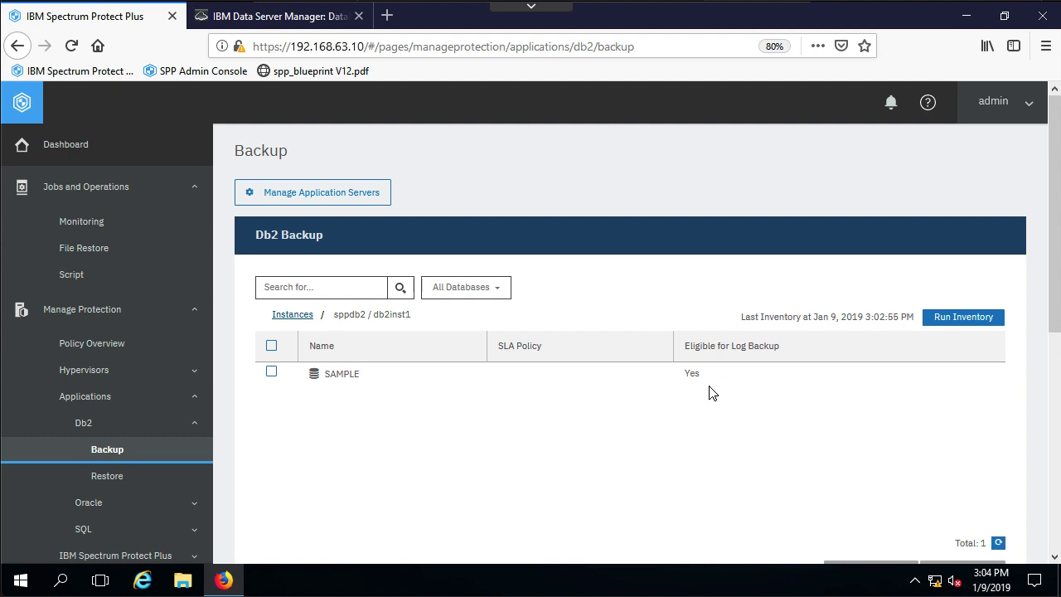
scroll(711, 389, "down", 3)
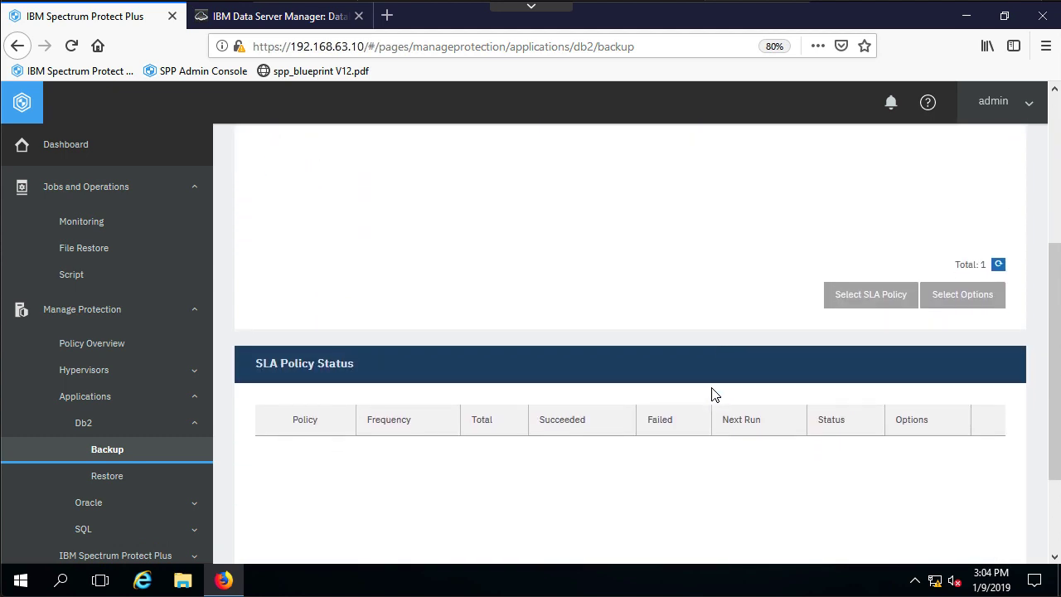
Assign the Silver SLA policy (daily 12:10 AM, 3 snapshots) to the SAMPLE database.
scroll(711, 394, "up", 3)
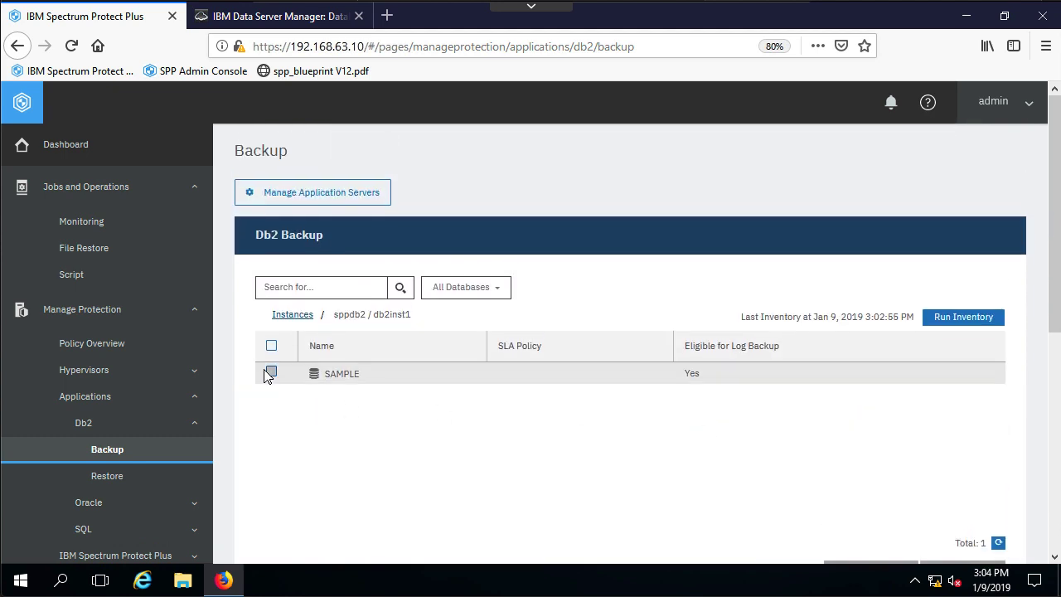
left_click(271, 373)
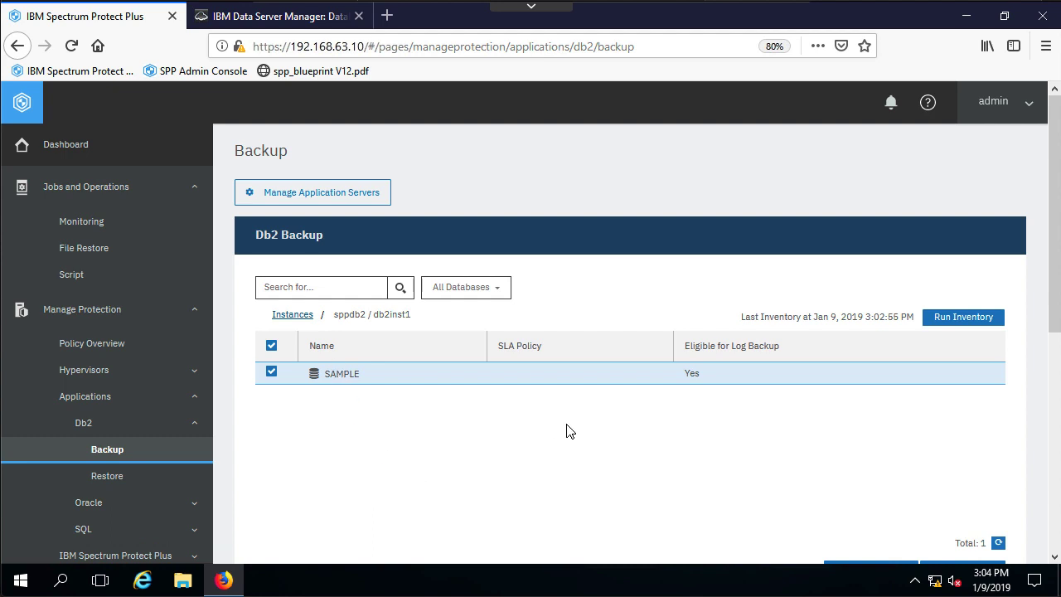
scroll(636, 430, "down", 2)
scroll(807, 428, "down", 2)
left_click(857, 372)
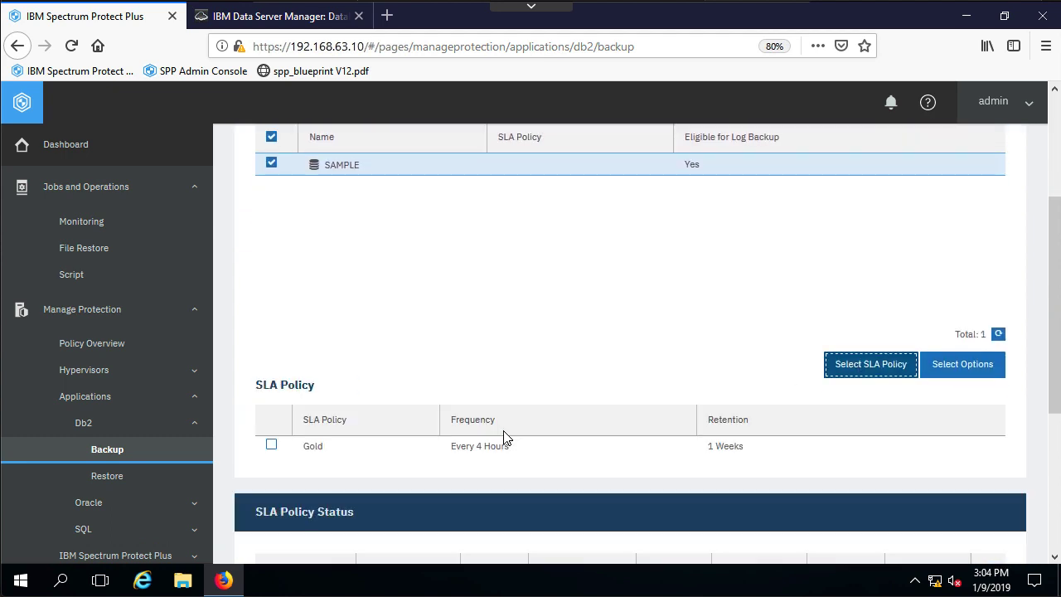
scroll(497, 439, "down", 4)
left_click(271, 269)
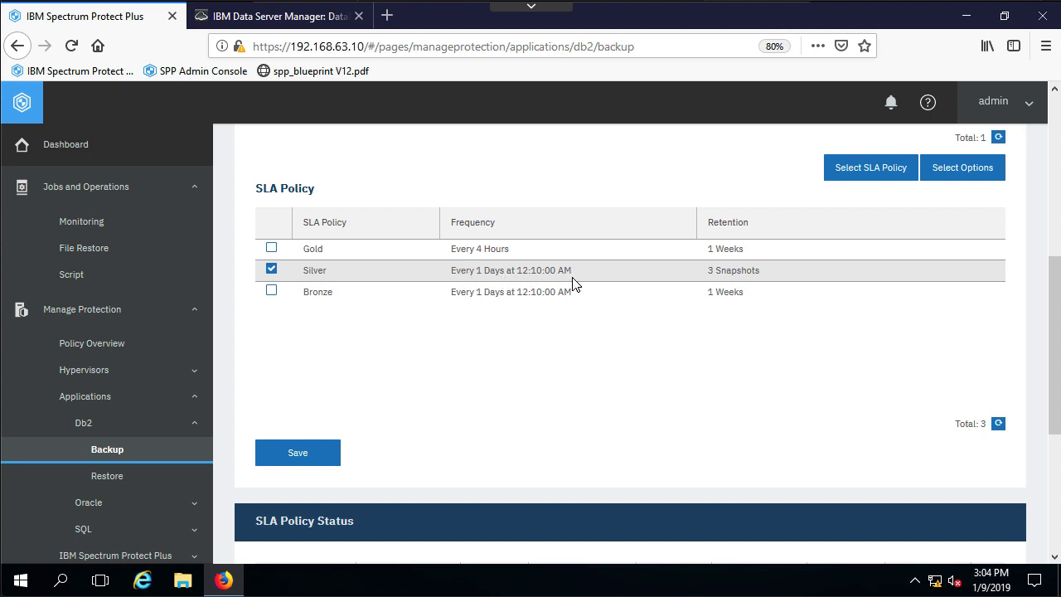
left_click(336, 458)
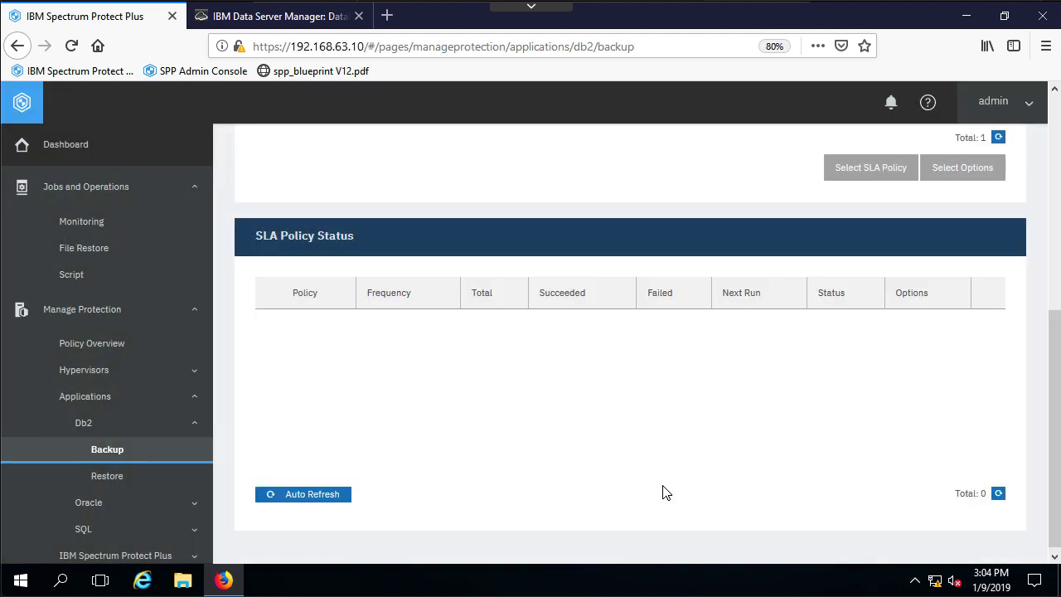
scroll(763, 497, "up", 5)
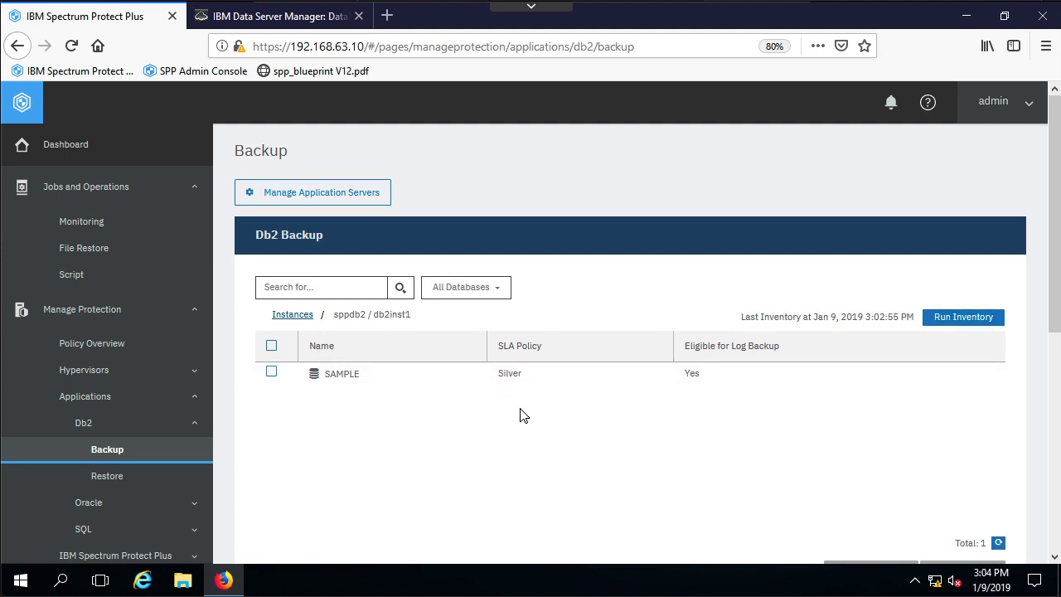
Save SAMPLE's backup options with log backup disabled and 1 parallel stream.
scroll(273, 344, "down", 3)
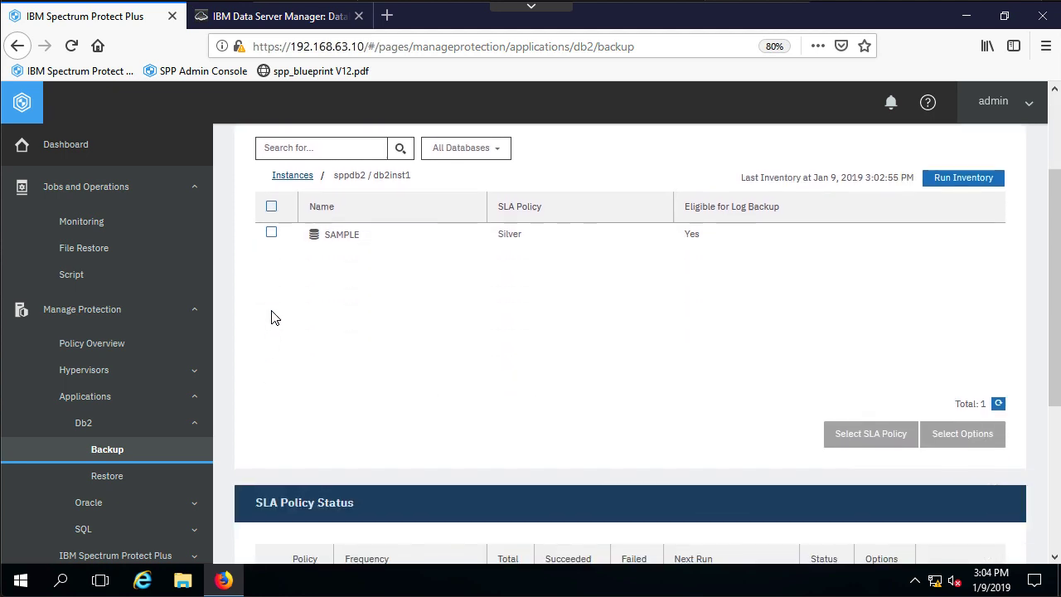
left_click(272, 241)
left_click(984, 437)
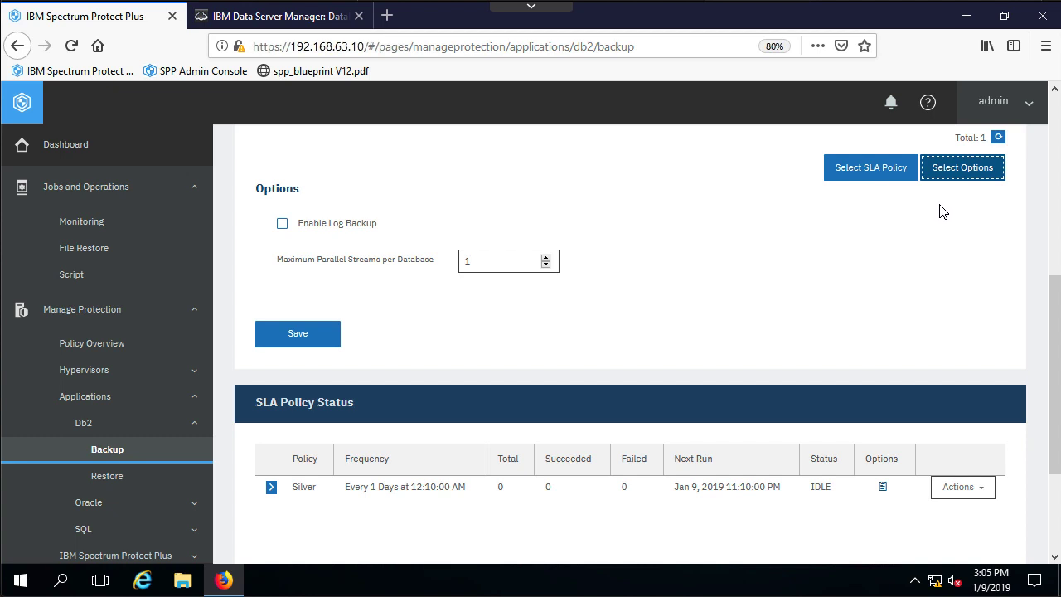
left_click(318, 346)
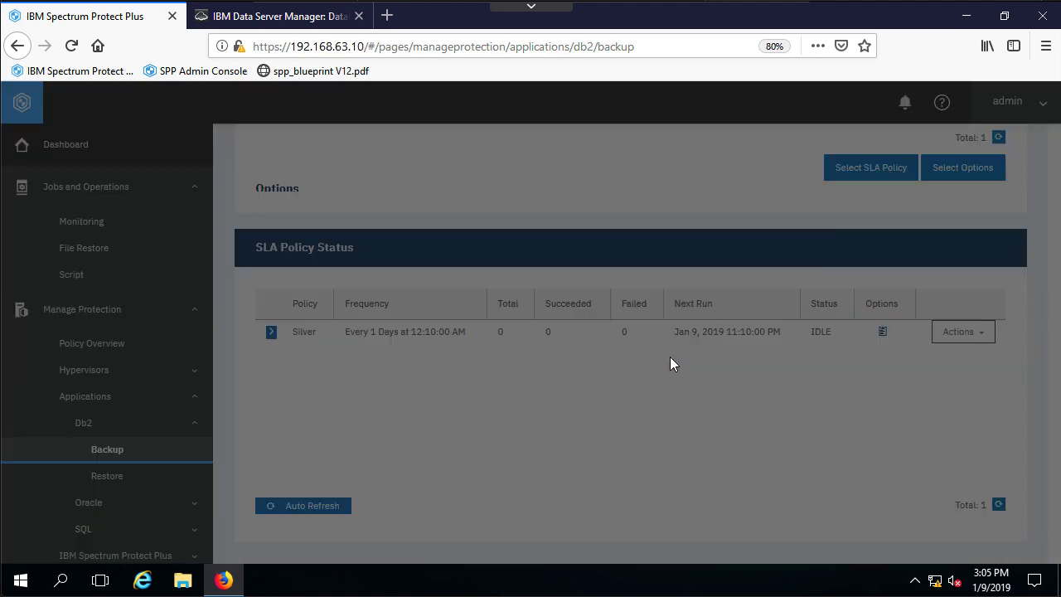
scroll(741, 377, "up", 5)
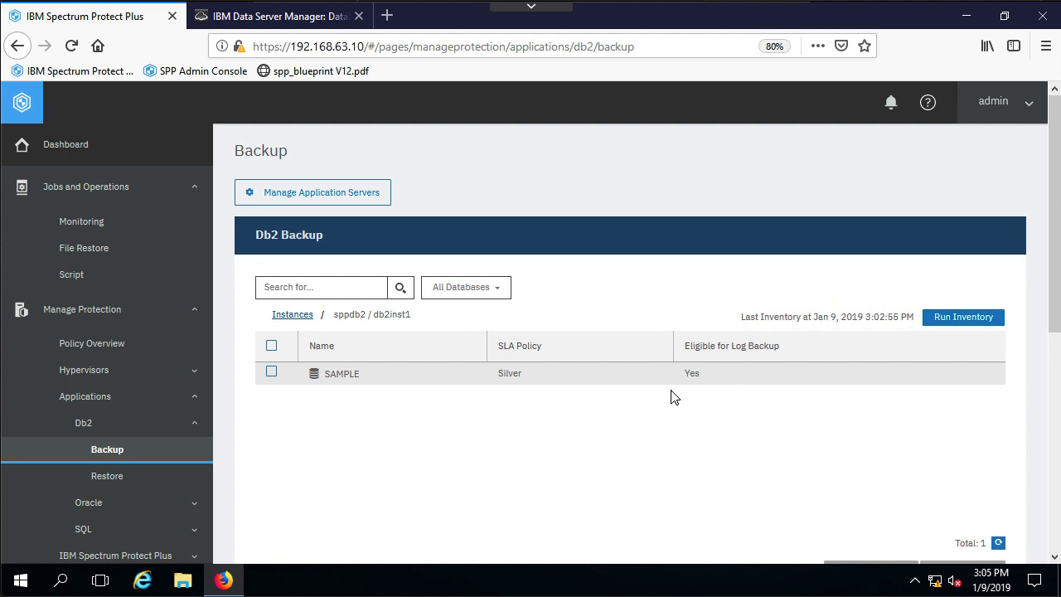
Start the Silver SLA backup of SAMPLE, watch it complete, then switch to Data Server Manager.
scroll(548, 385, "down", 4)
scroll(550, 386, "down", 1)
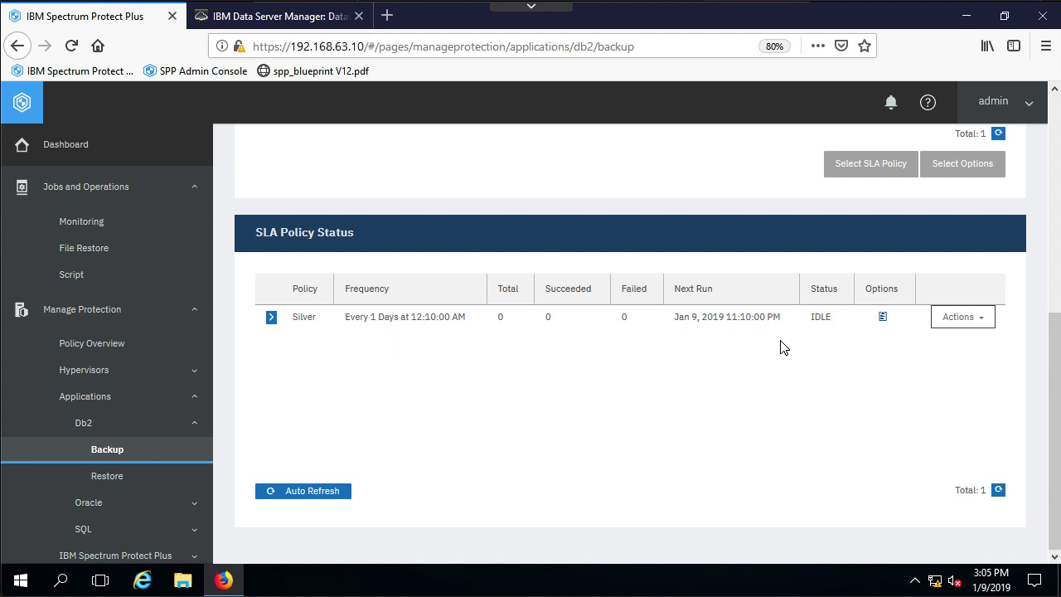
left_click(969, 329)
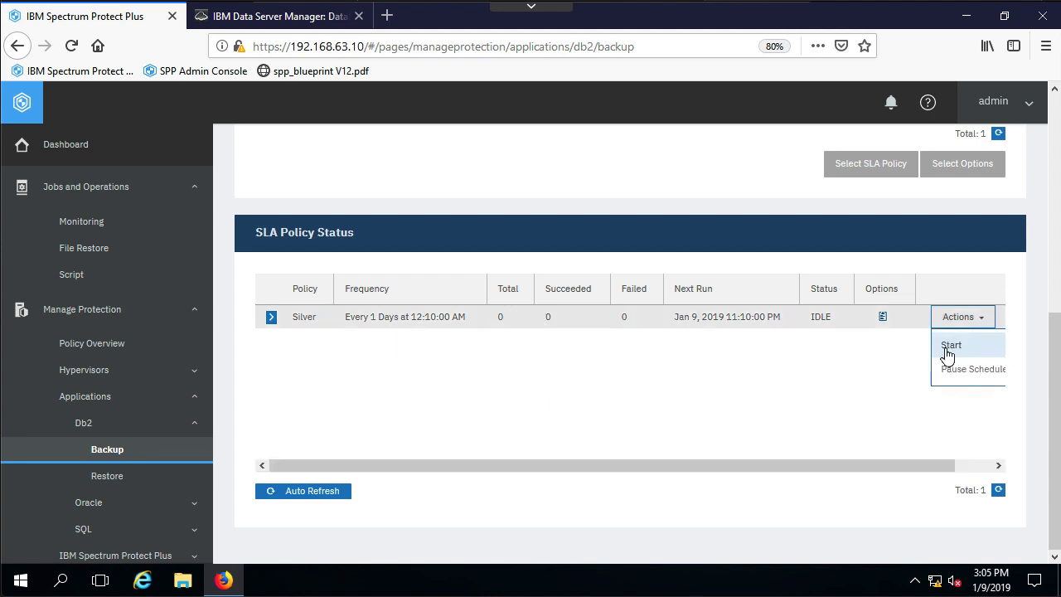
left_click(947, 347)
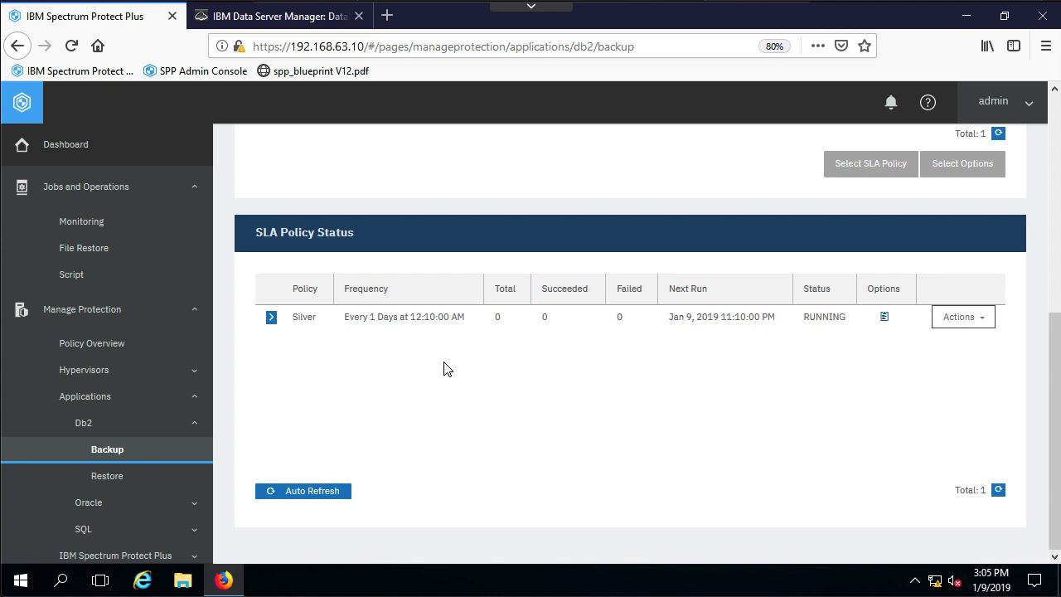
left_click(272, 317)
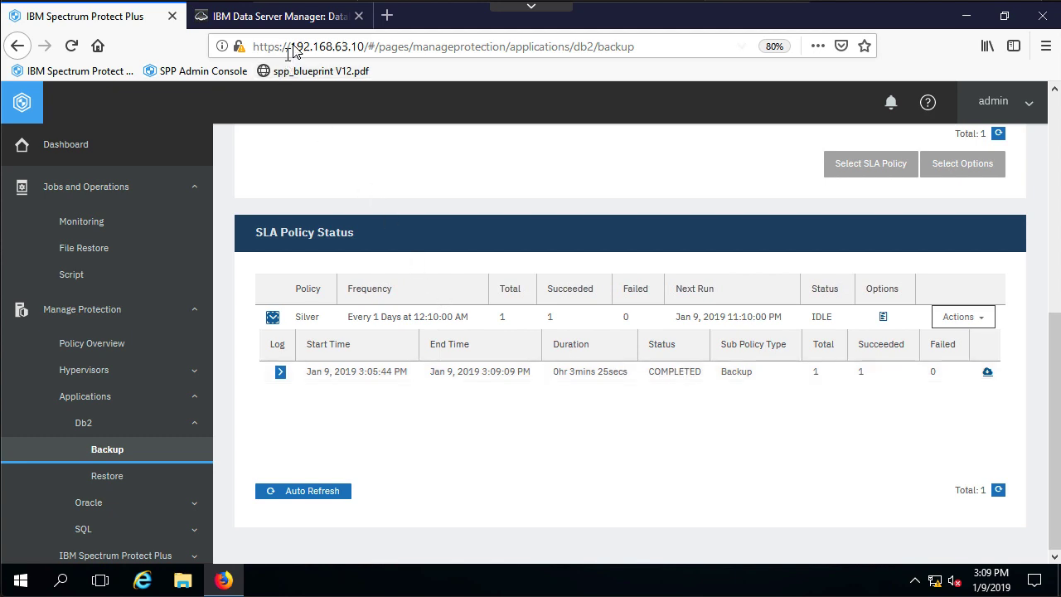
left_click(315, 23)
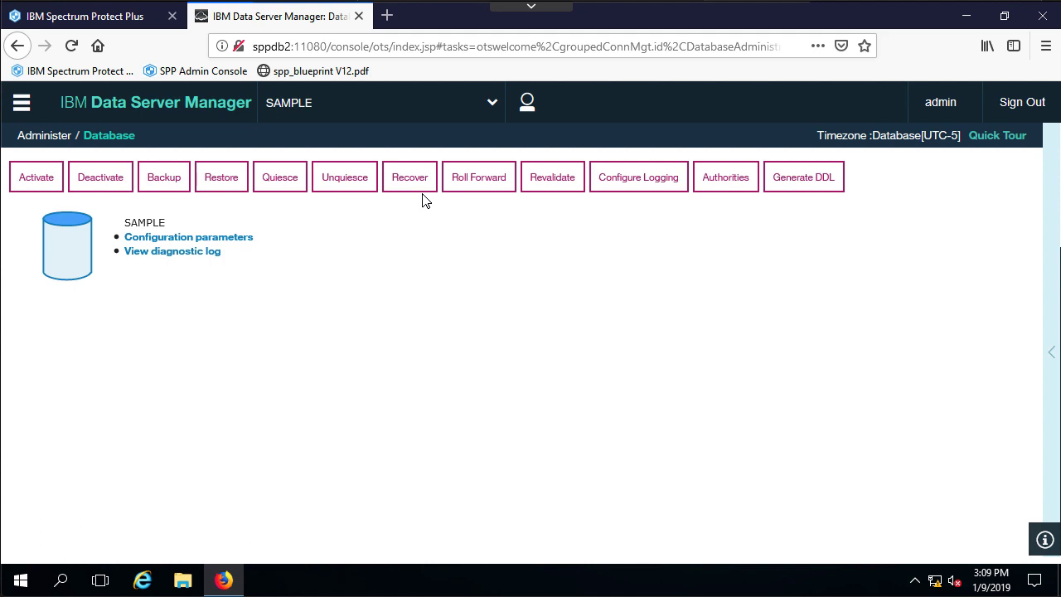
Drop the ACT table from SAMPLE's tables and refresh the list to show 21 tables.
left_click(25, 107)
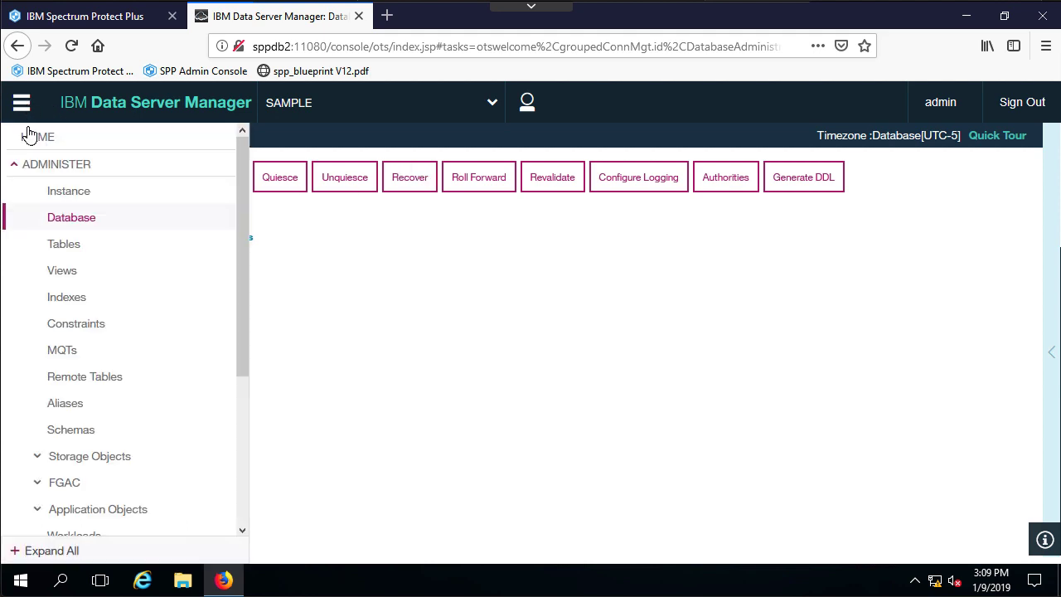
left_click(114, 250)
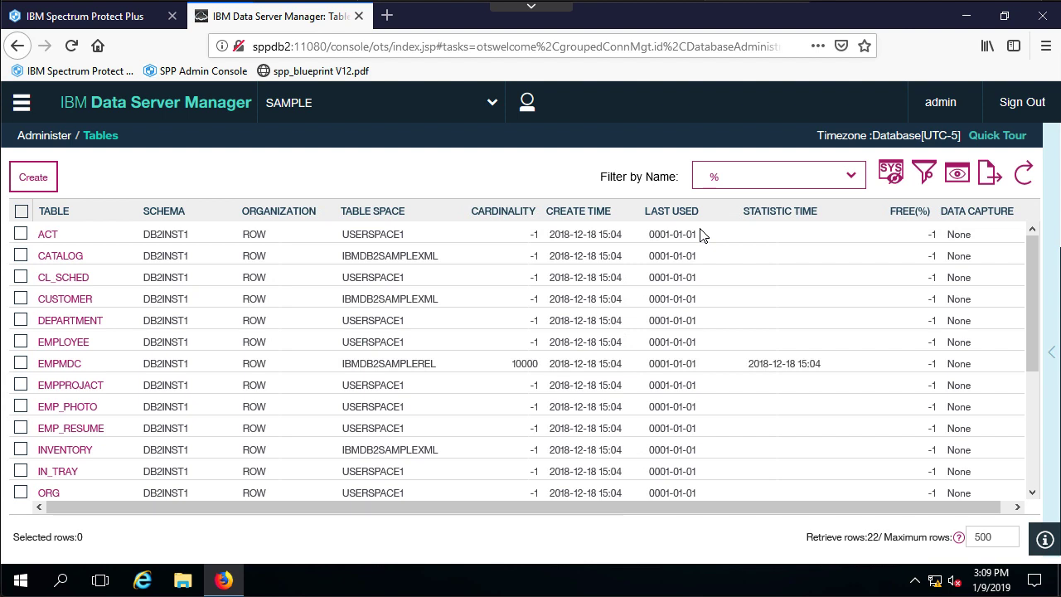
left_click(21, 237)
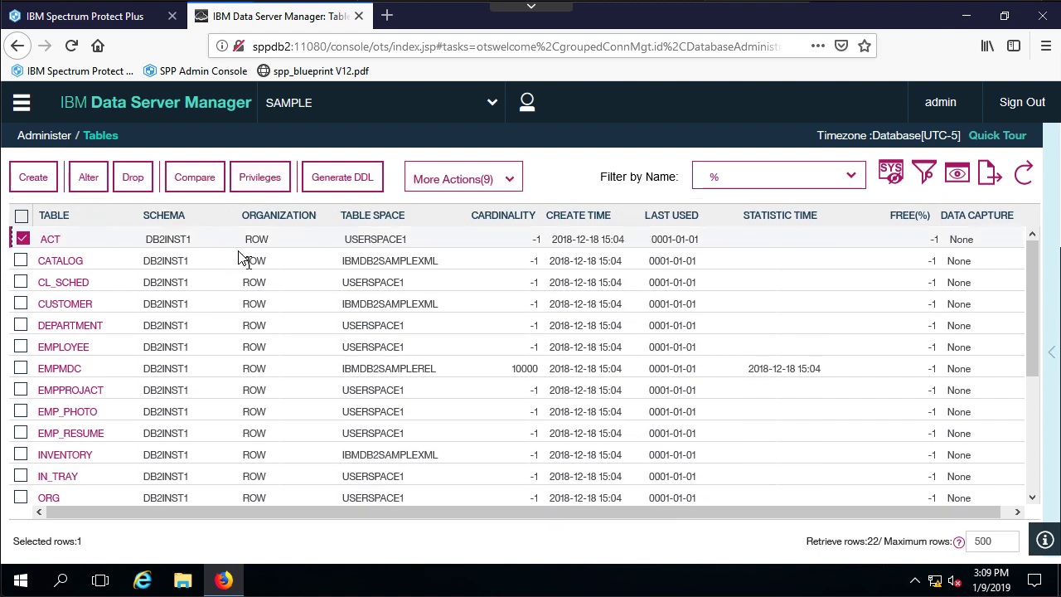
left_click(149, 184)
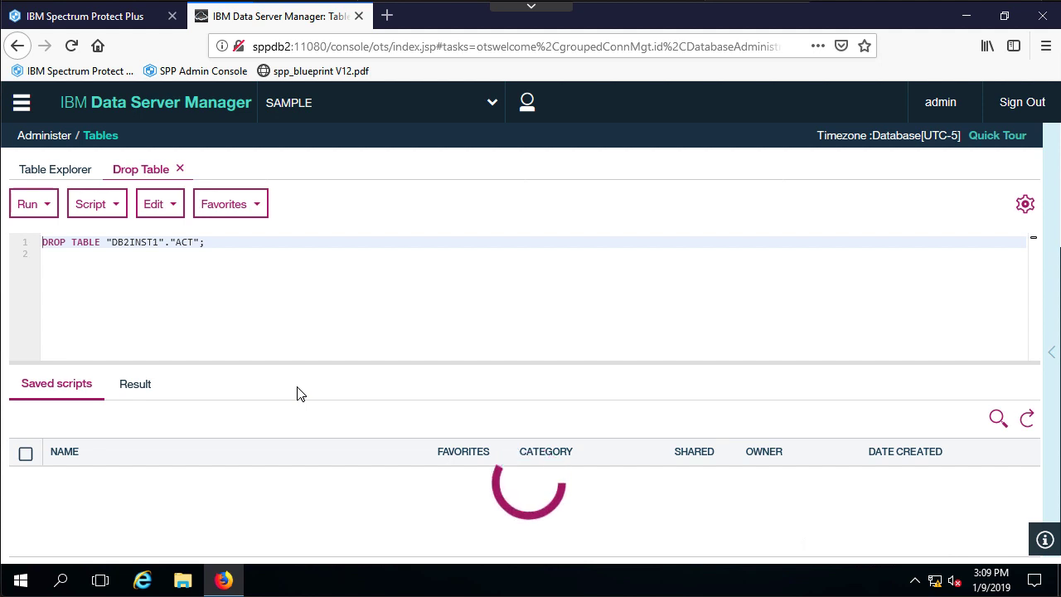
left_click(28, 211)
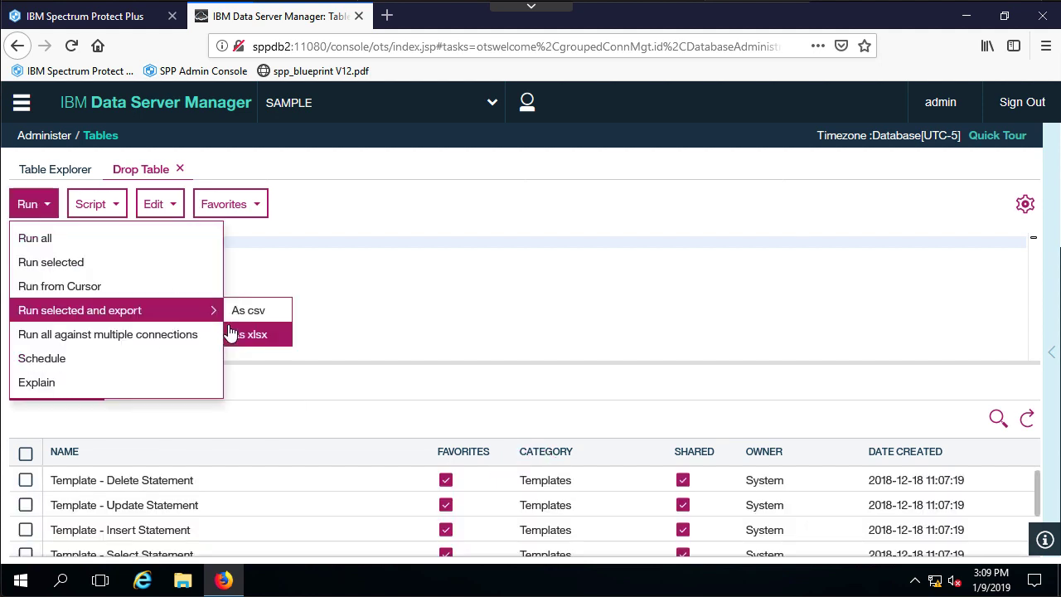
left_click(90, 241)
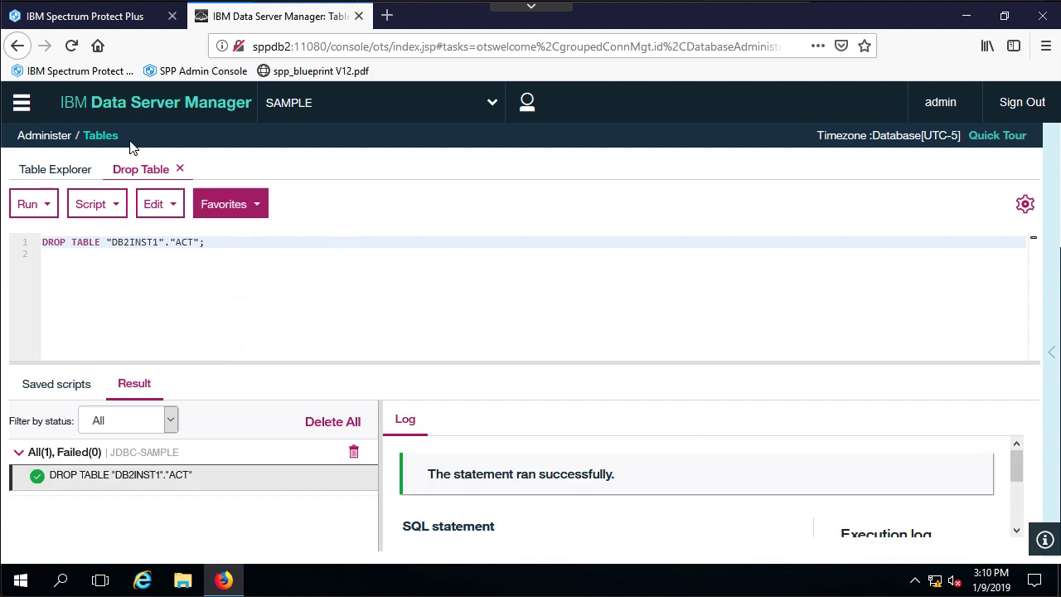
left_click(179, 169)
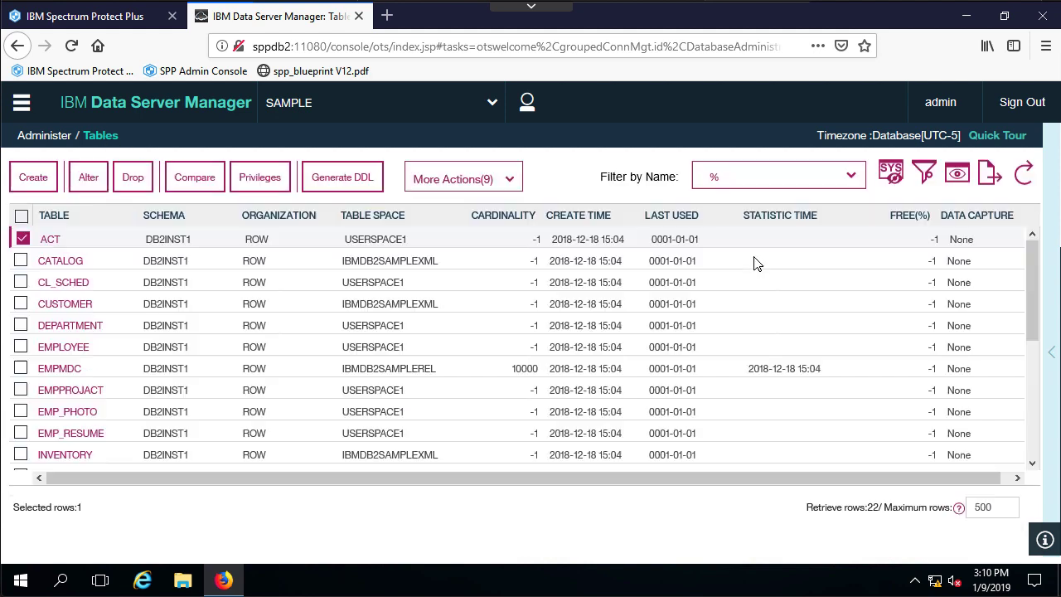
left_click(1024, 174)
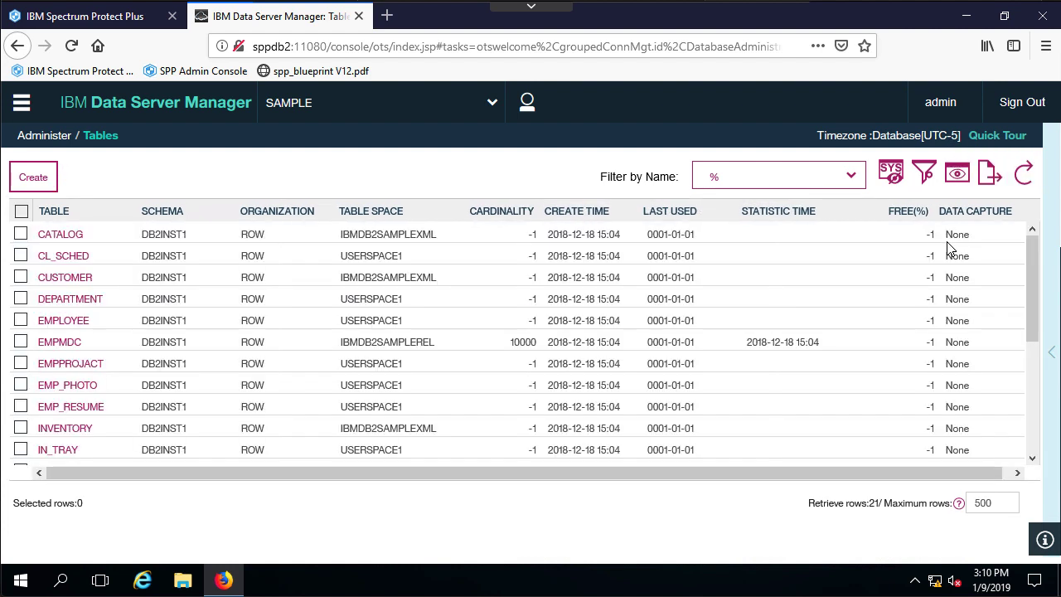
Change employee 000010's first name from CHRISTINE to CRISTINA in the EMPLOYEE table and run the update.
left_click(45, 325)
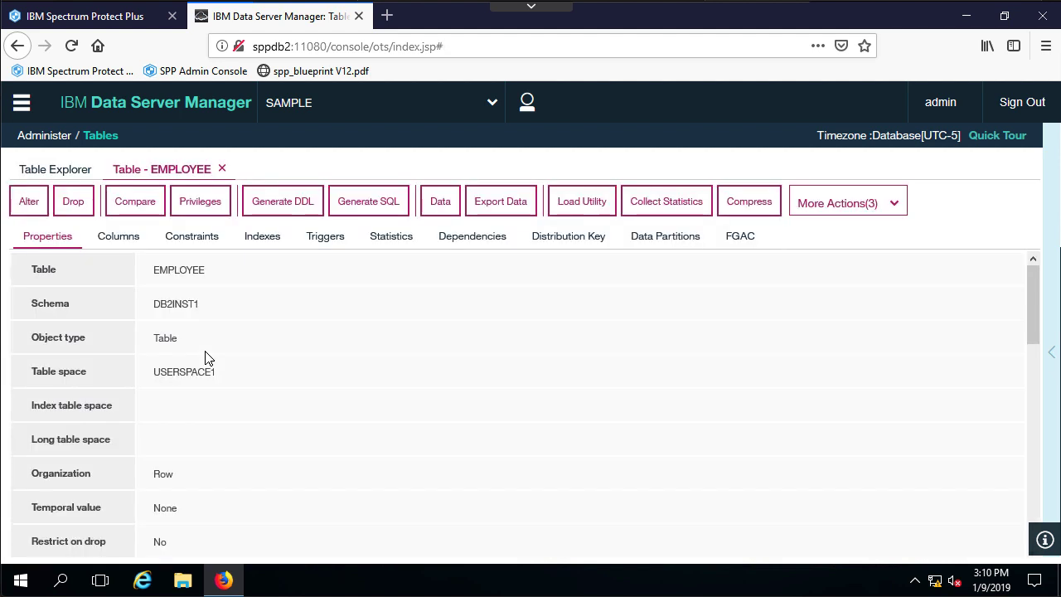
left_click(440, 201)
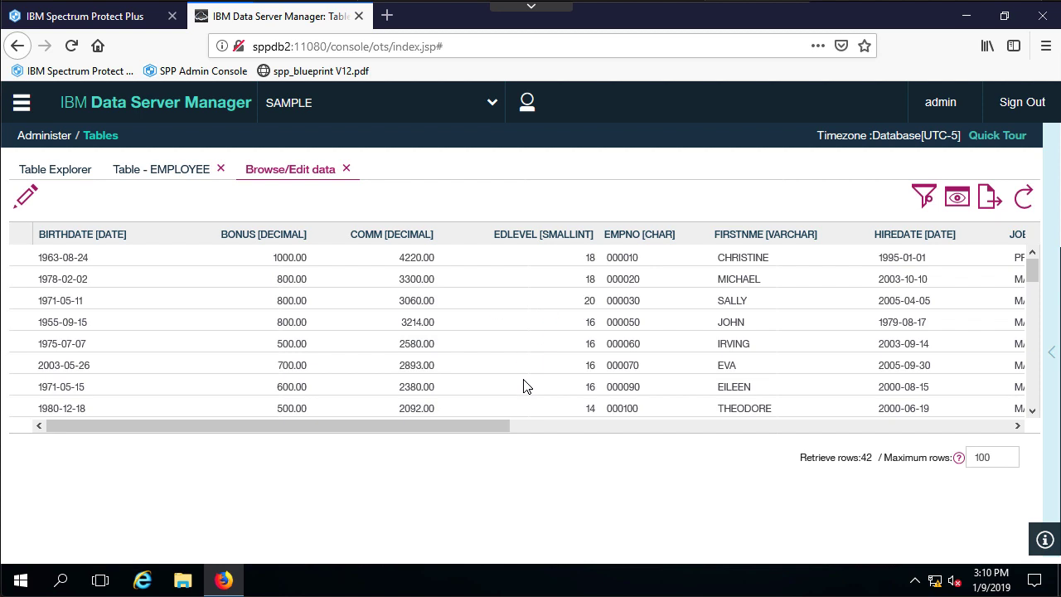
left_click(26, 197)
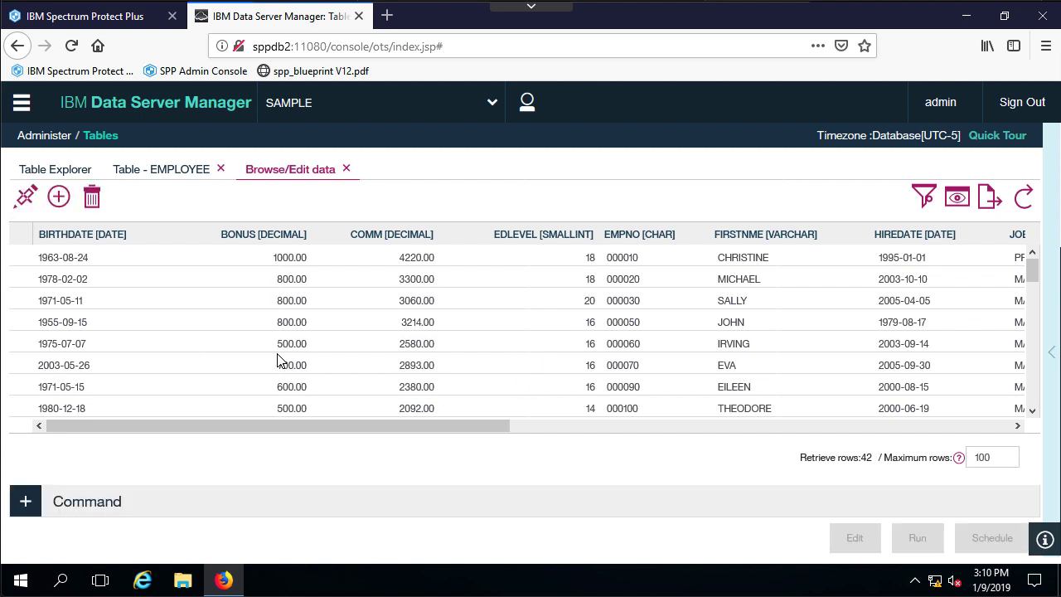
left_click(750, 262)
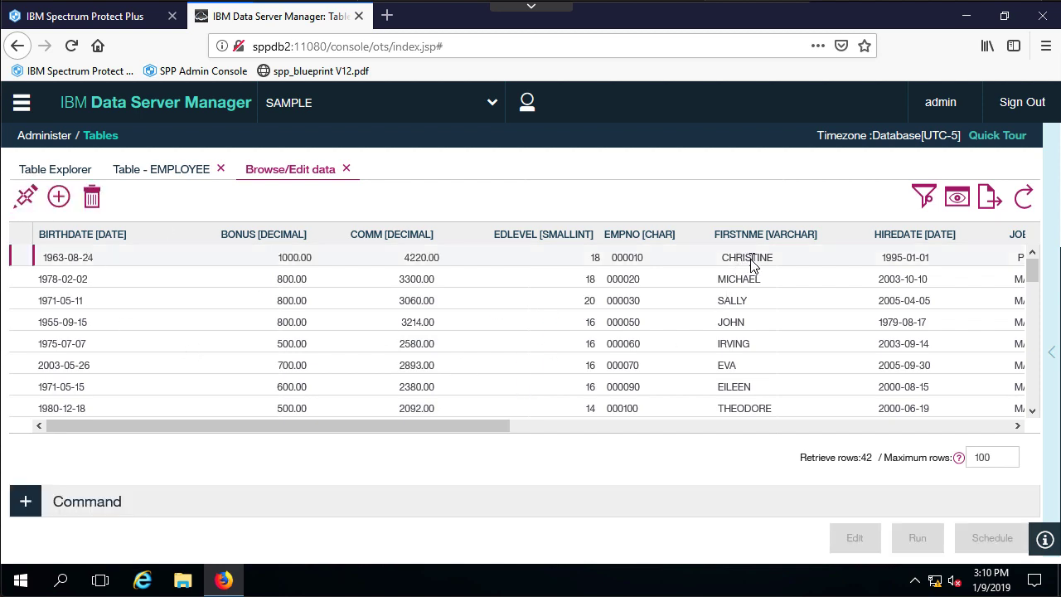
left_click(752, 265)
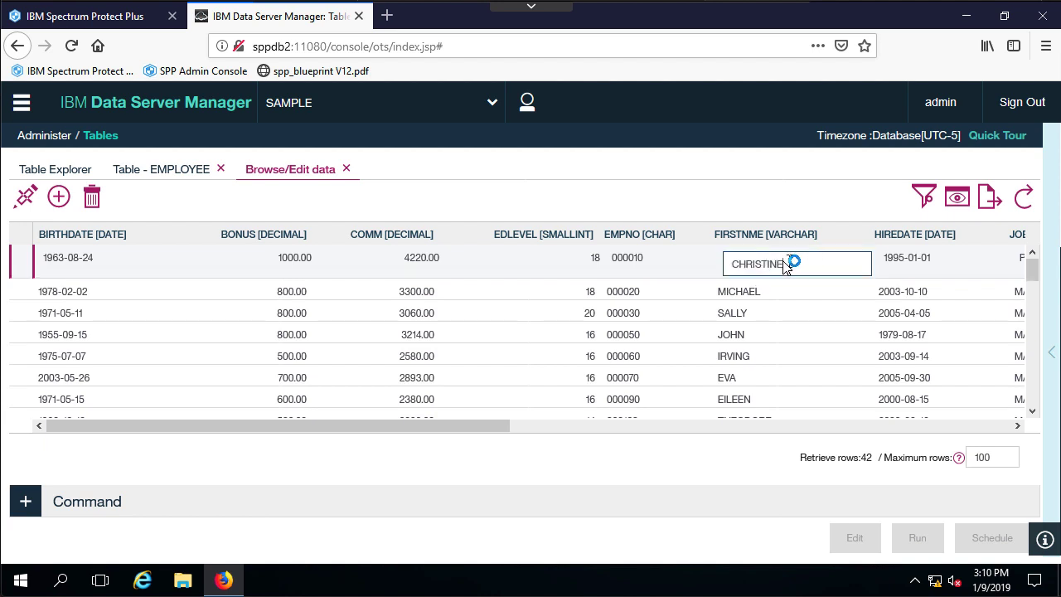
left_click_drag(794, 260, 709, 265)
type("C")
type("RISTINA")
key("Return")
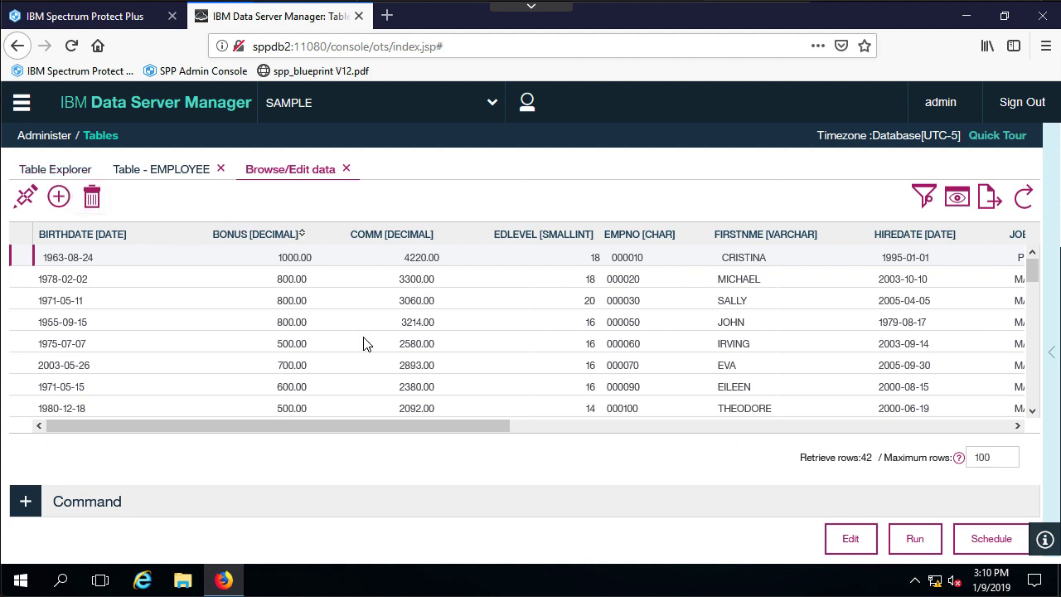
left_click(912, 546)
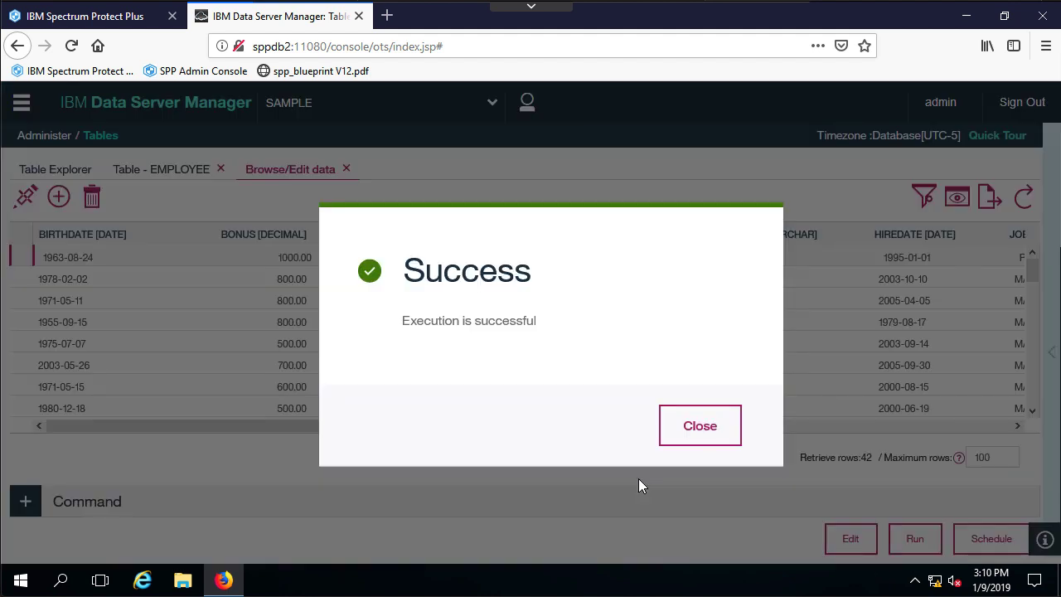
left_click(699, 427)
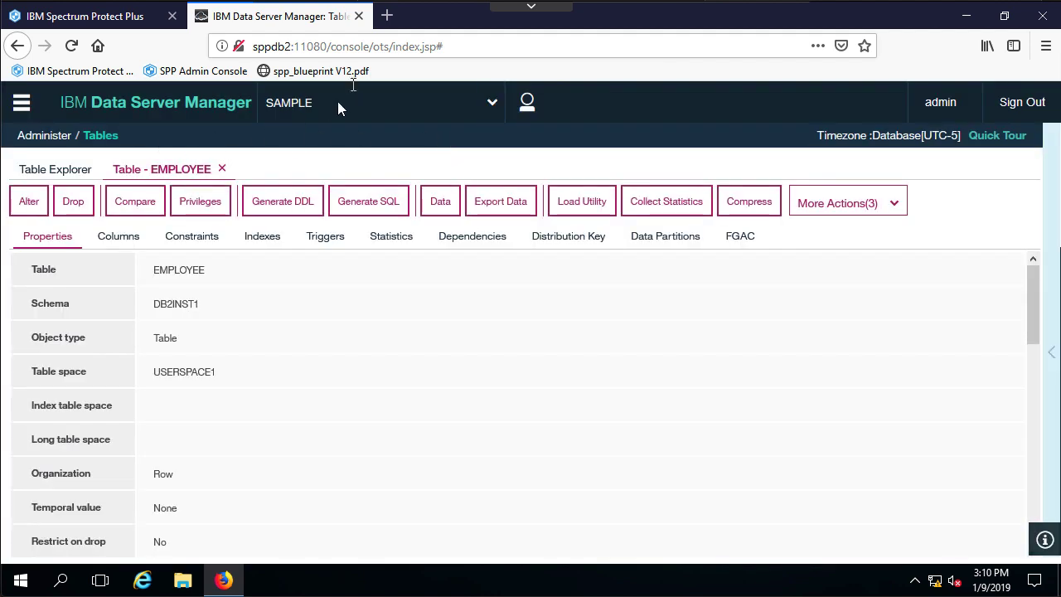
Reopen the EMPLOYEE table data to confirm the name CRISTINA was saved.
left_click(83, 201)
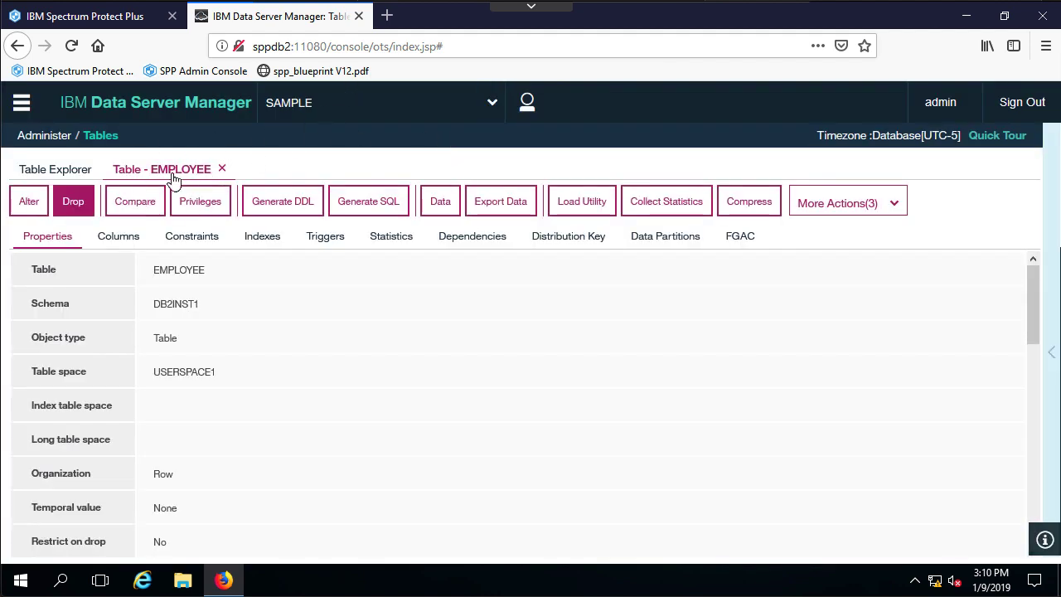
left_click(221, 168)
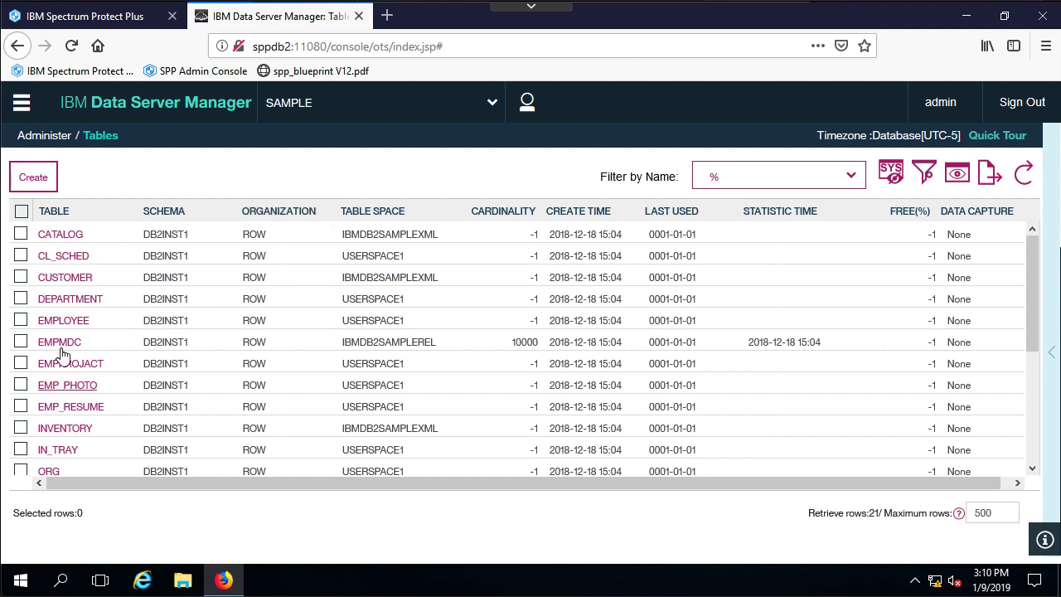
left_click(60, 320)
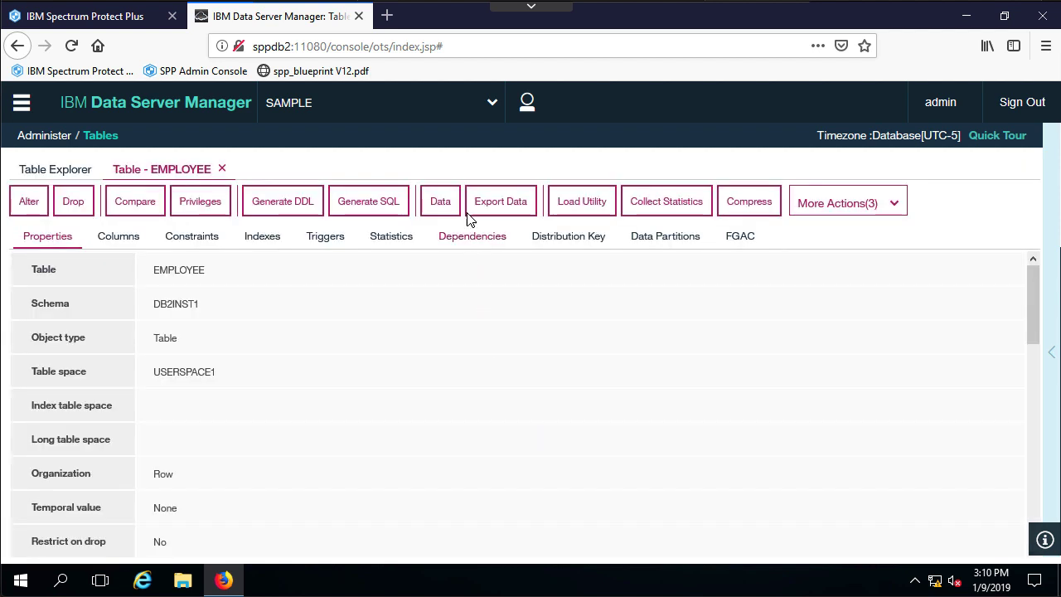
left_click(451, 204)
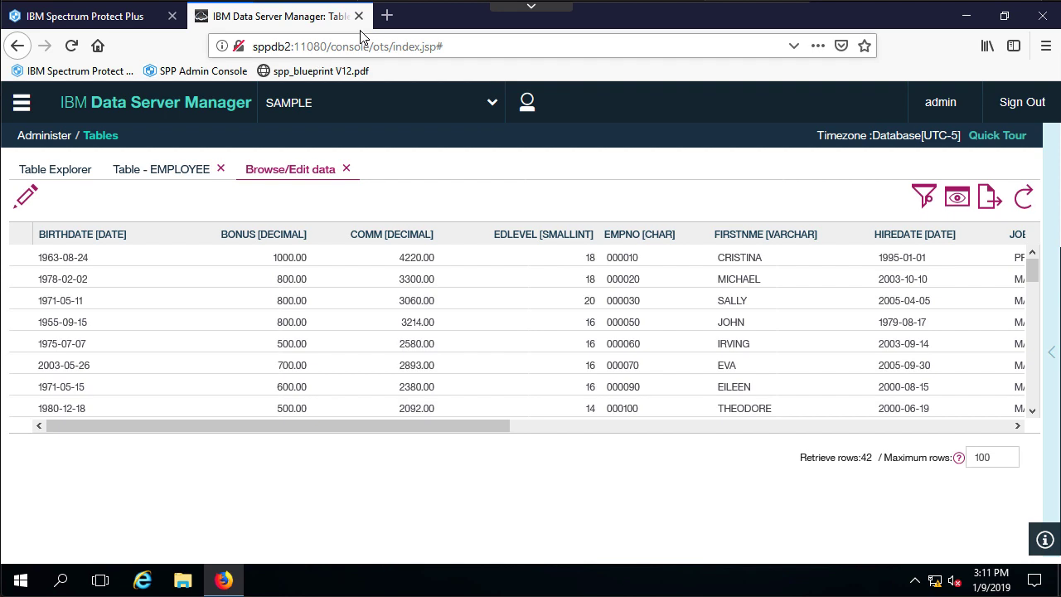
left_click(347, 169)
left_click(222, 170)
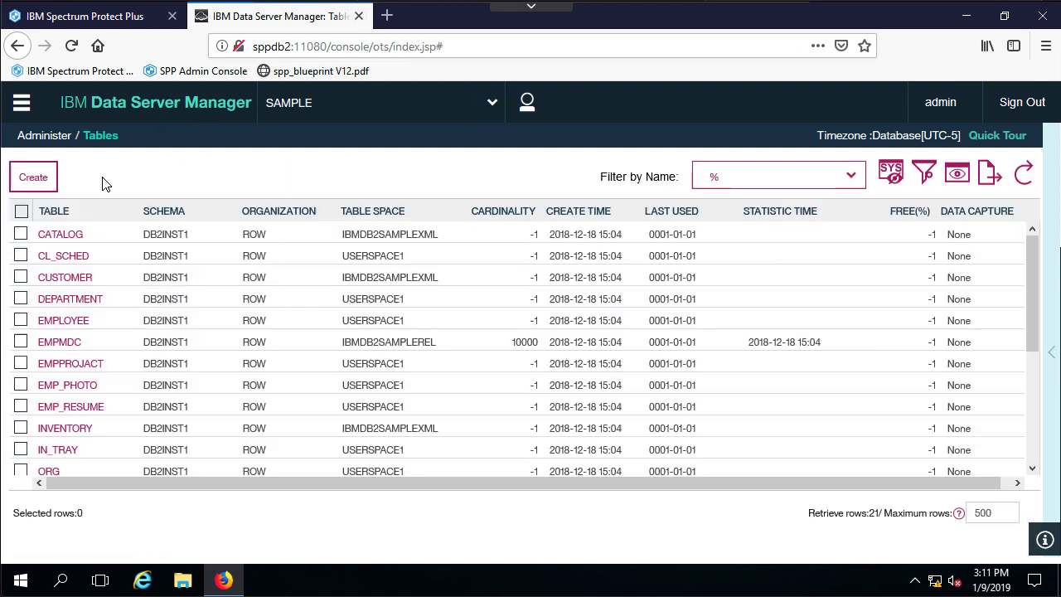
Return to the Home dashboard and switch to the Spectrum Protect Plus browser tab.
left_click(22, 112)
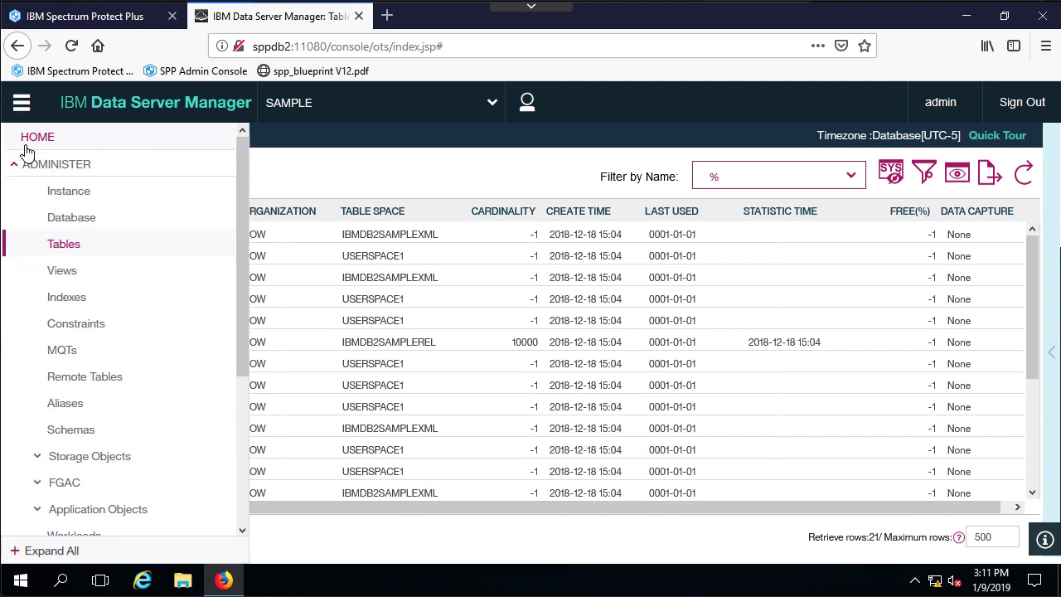
left_click(30, 136)
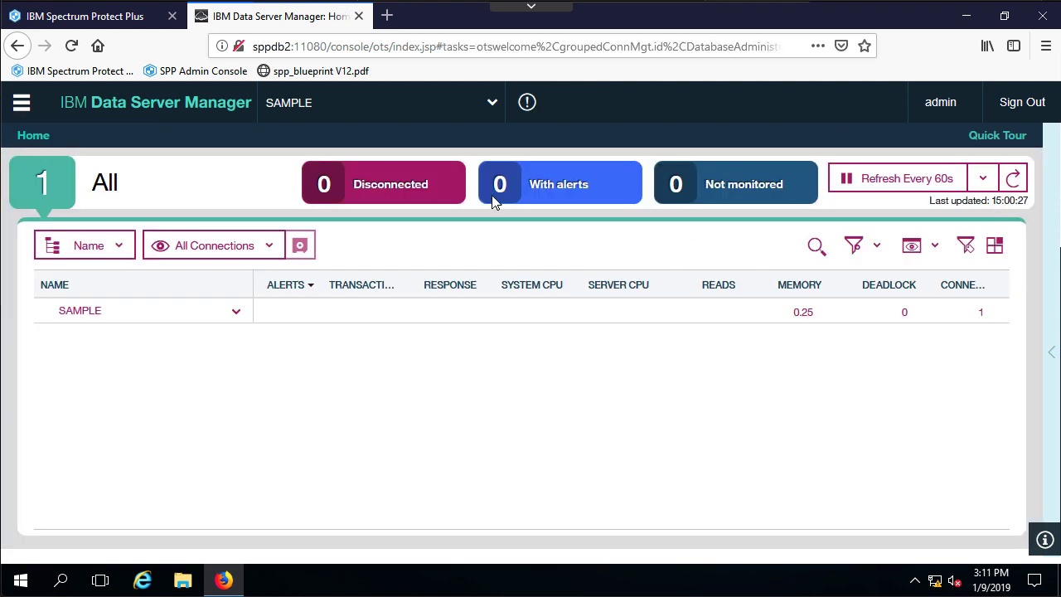
key("ctrl+Page_Up")
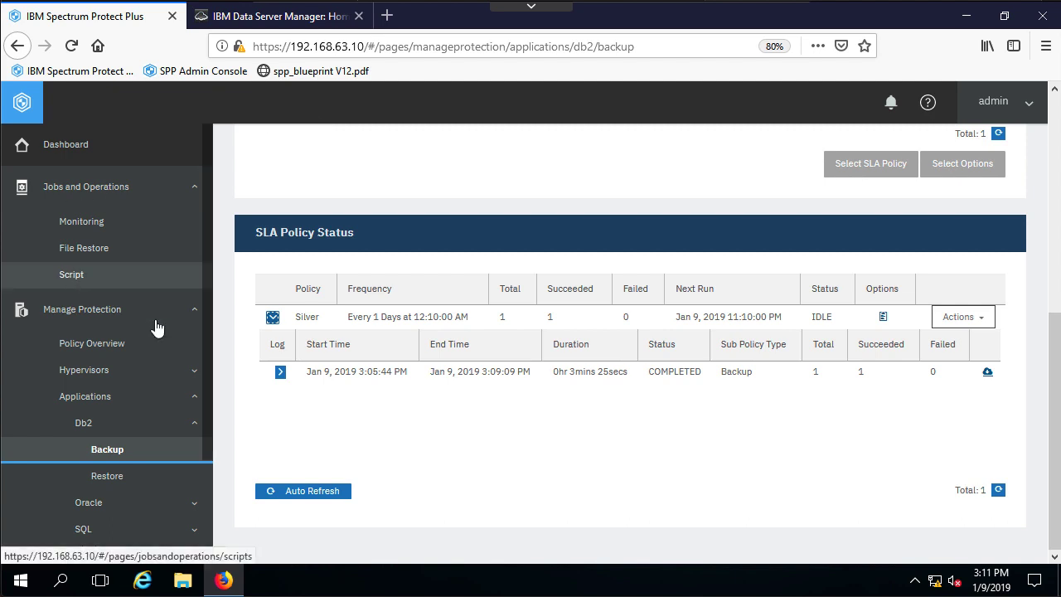
Add SAMPLE's Jan 9, 2019 3:07:09 PM Silver restore point from sppdb2 / db2inst1 to the Restore List.
left_click(141, 479)
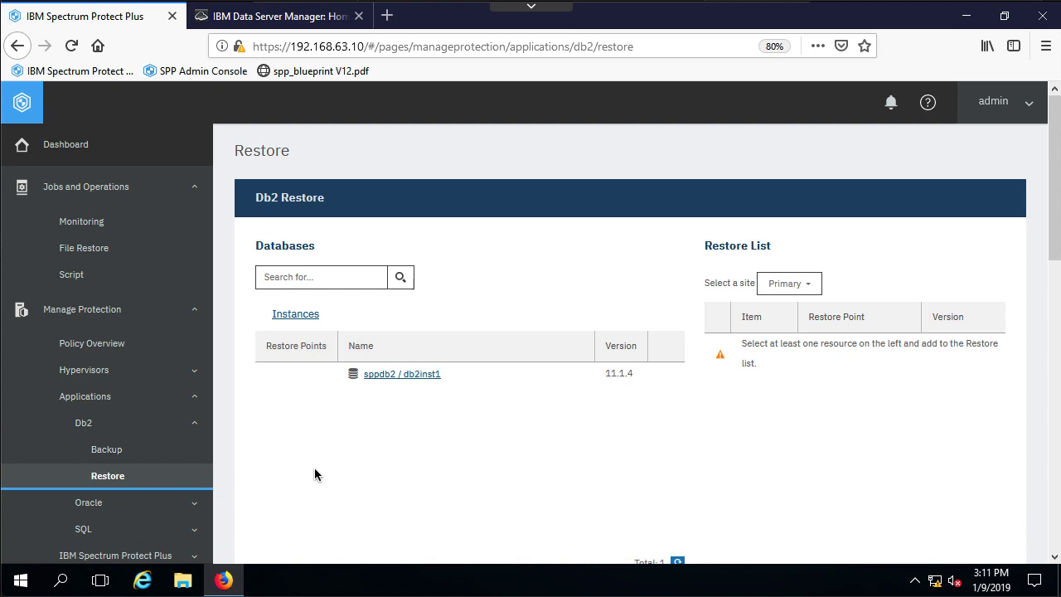
left_click(370, 379)
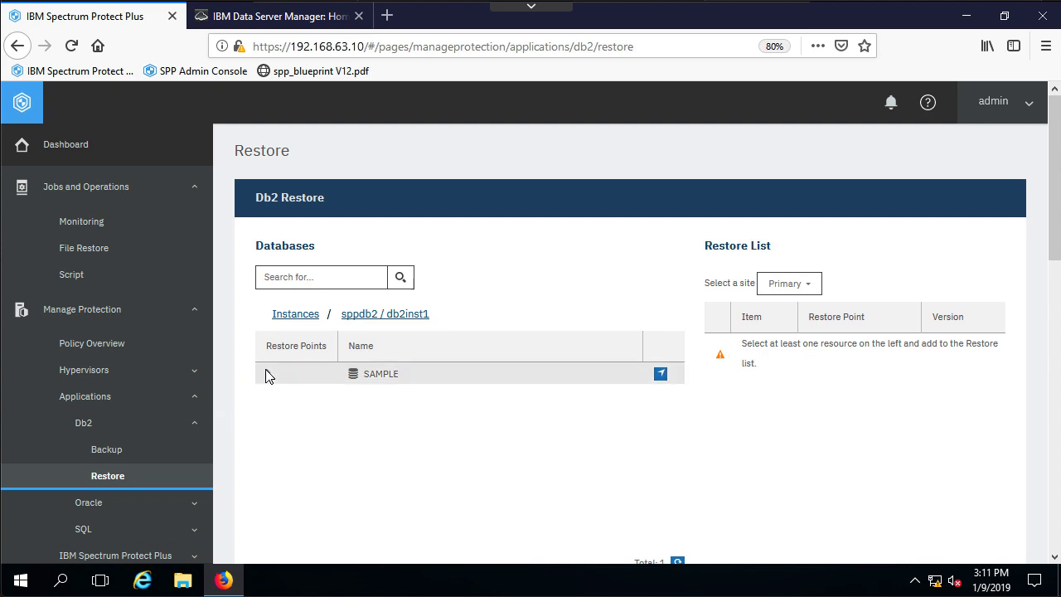
left_click(287, 394)
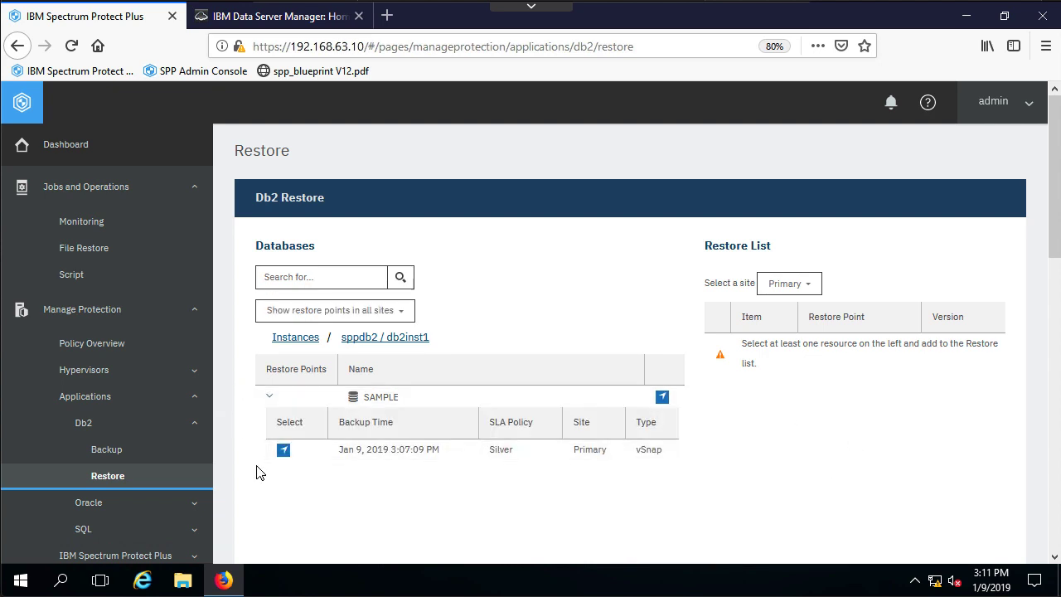
left_click(284, 449)
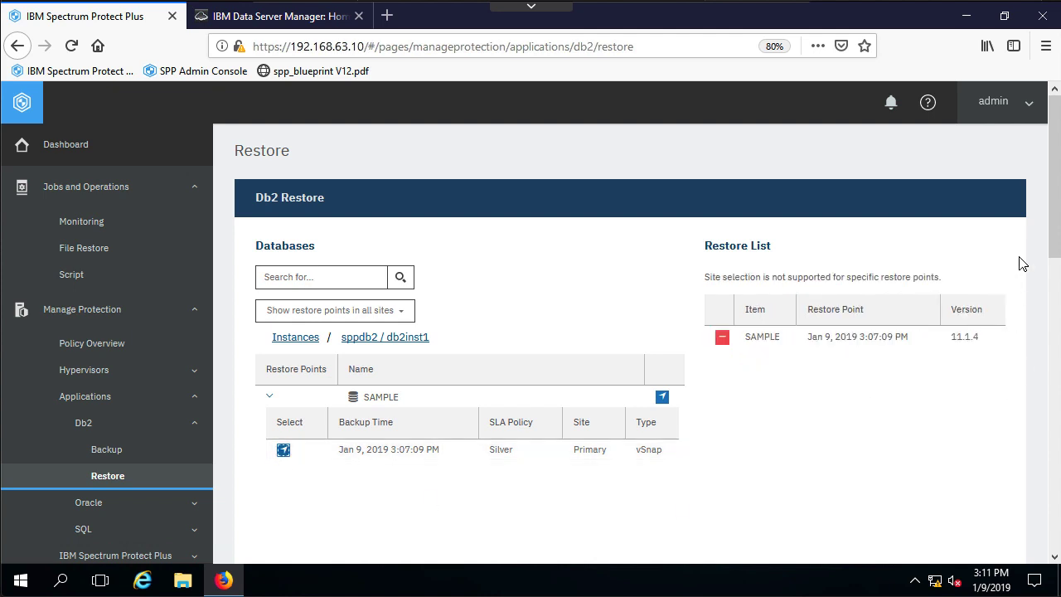
scroll(1054, 239, "down", 2)
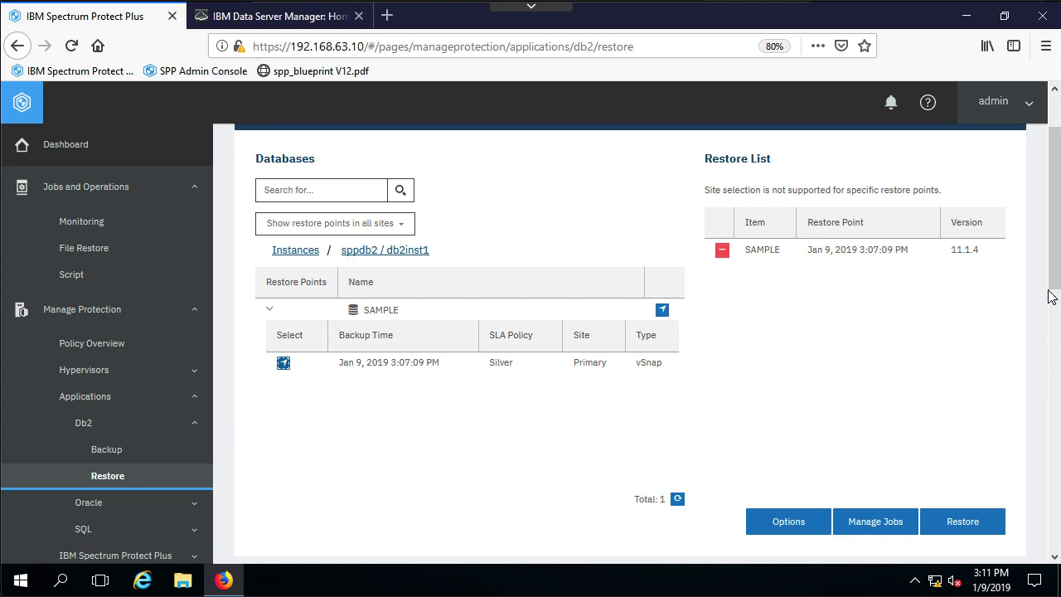
scroll(1056, 307, "down", 2)
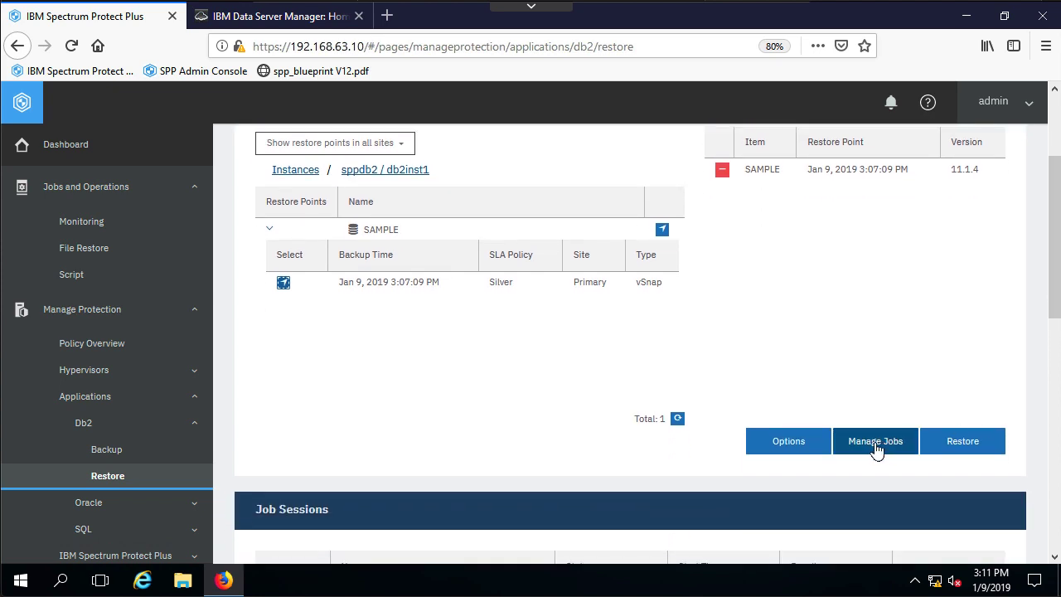
Enable 'Overwrite existing databases' in the SAMPLE restore's application options.
left_click(781, 443)
scroll(734, 455, "down", 4)
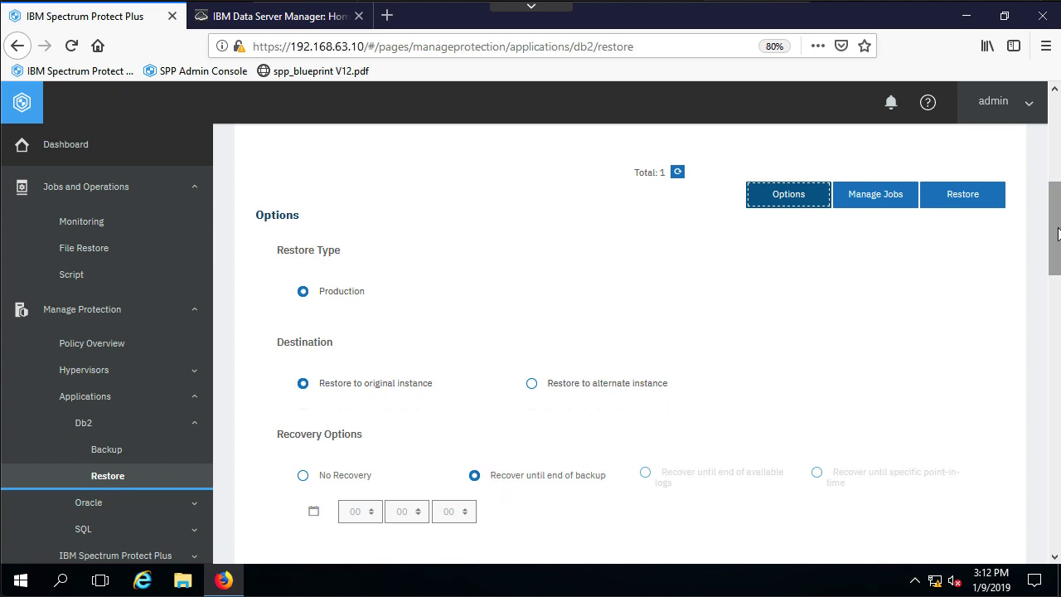
left_click_drag(1057, 234, 1057, 251)
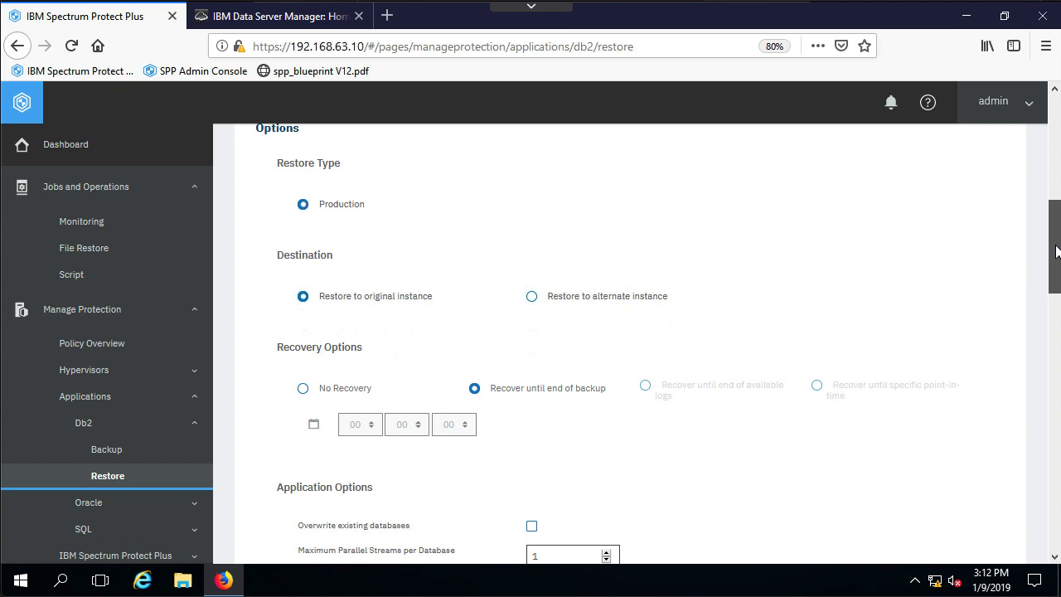
left_click_drag(1057, 251, 1051, 297)
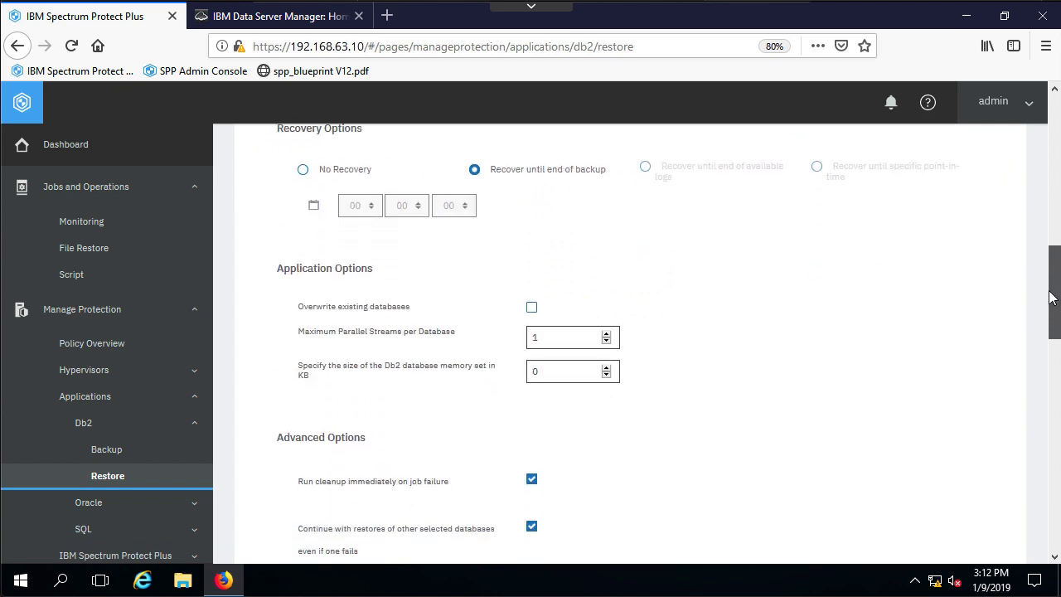
left_click(531, 306)
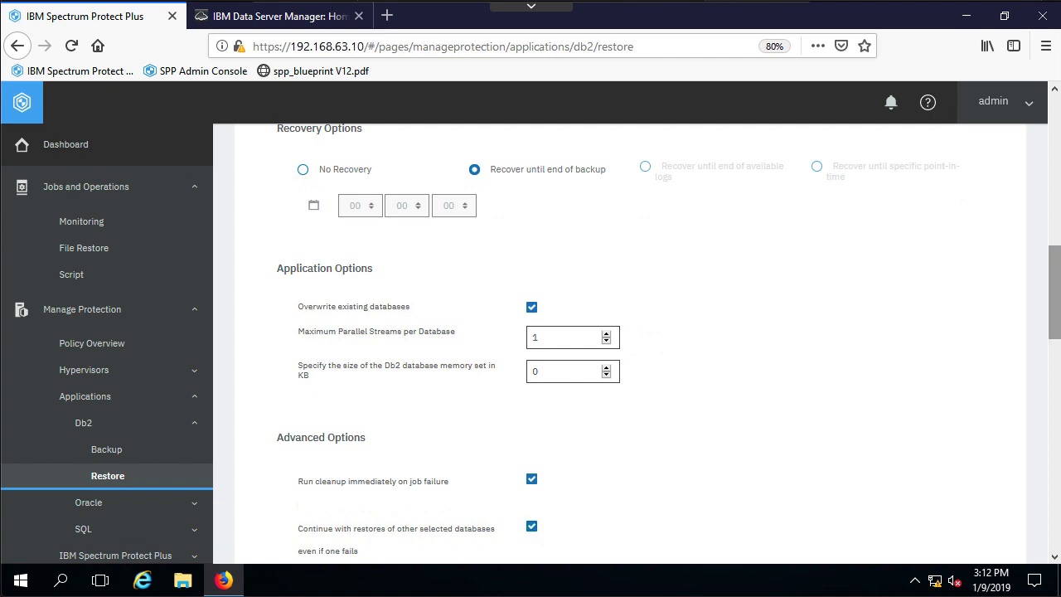
left_click_drag(1056, 285, 1050, 361)
scroll(450, 450, "down", 5)
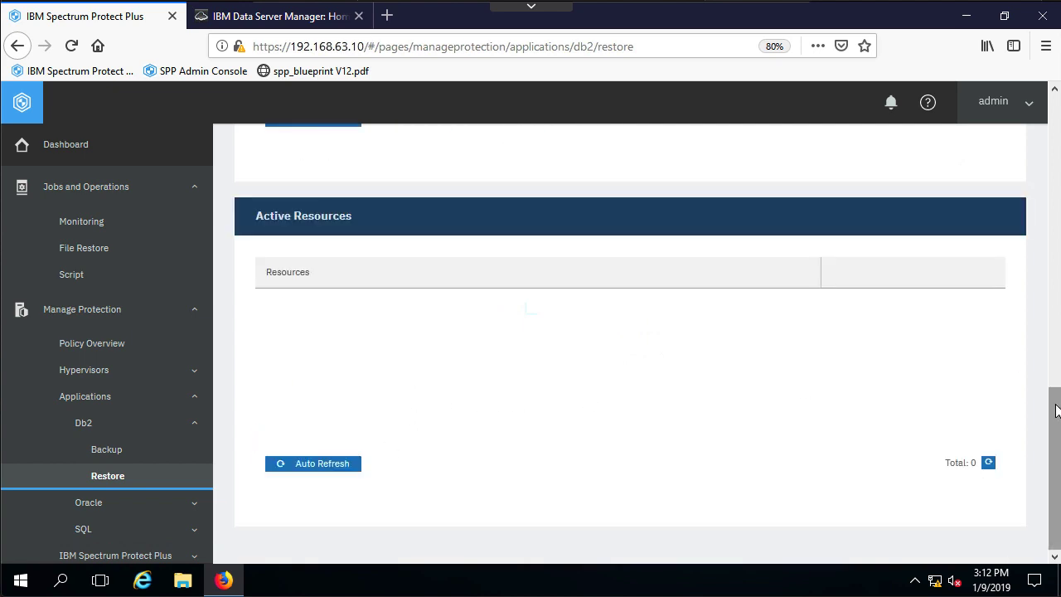
left_click_drag(1052, 398, 1043, 276)
scroll(1042, 276, "up", 6)
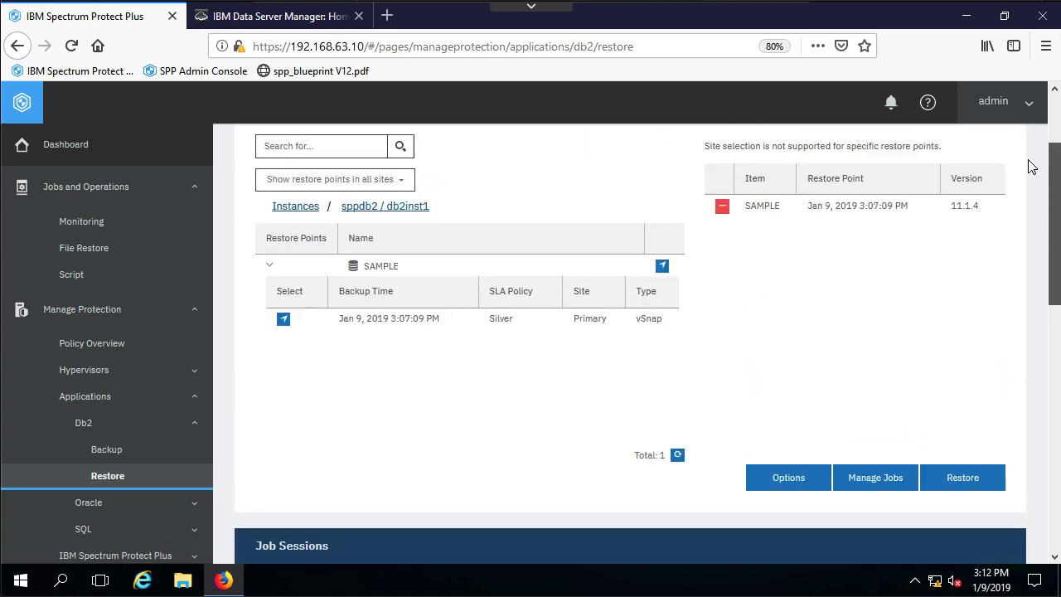
scroll(1030, 199, "down", 3)
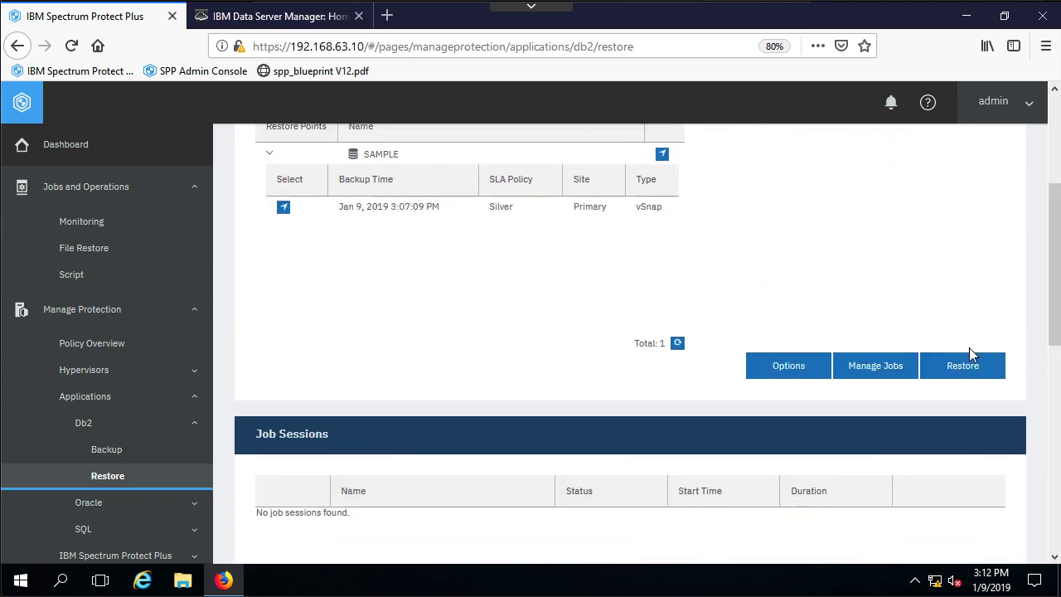
Start and confirm the SAMPLE restore, then follow the onDemandRestore job until it shows COMPLETED.
left_click(963, 367)
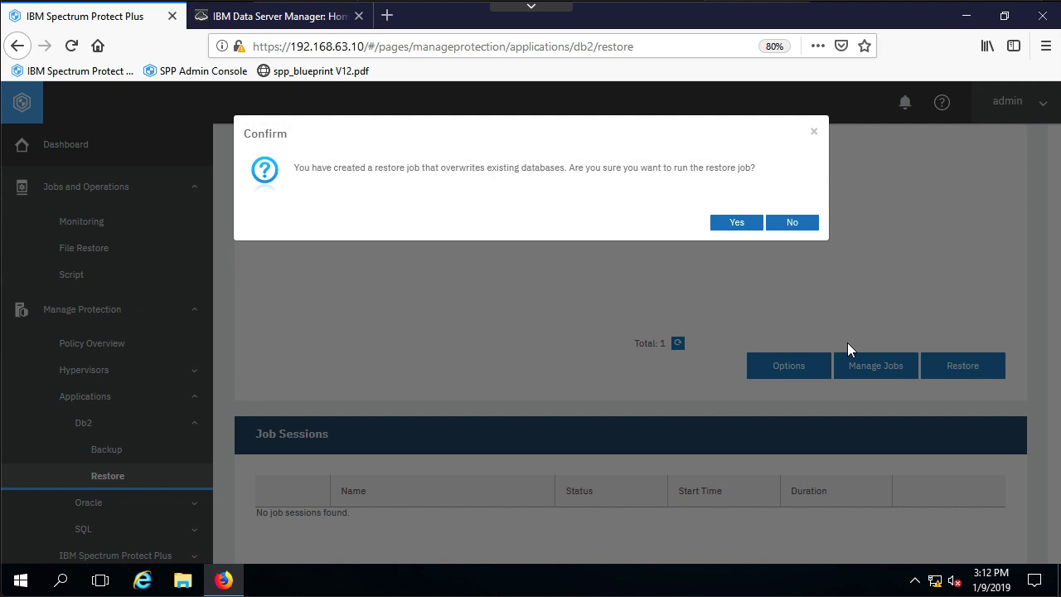
left_click(722, 224)
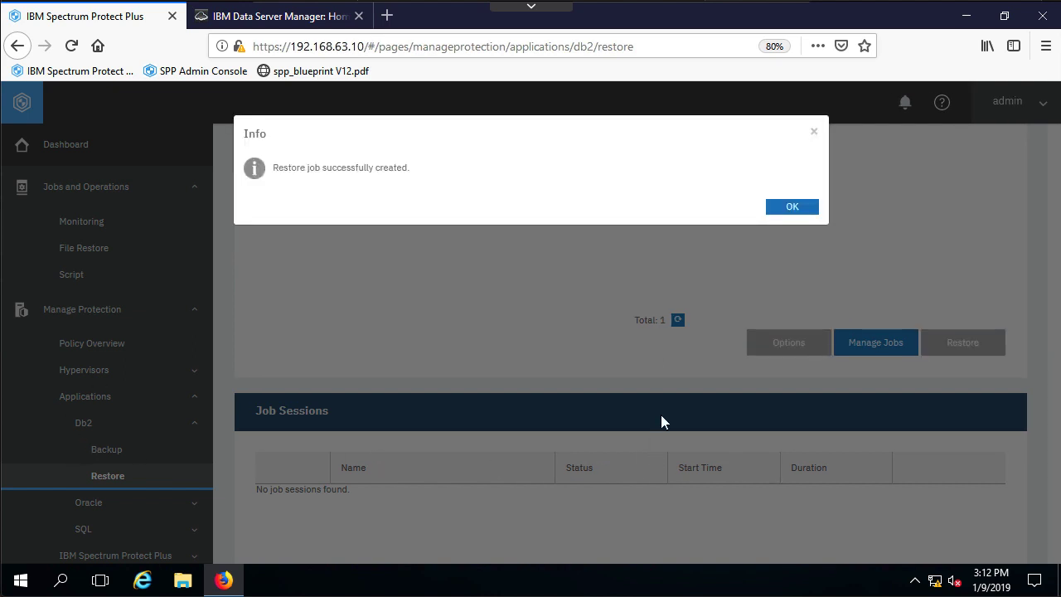
left_click(796, 207)
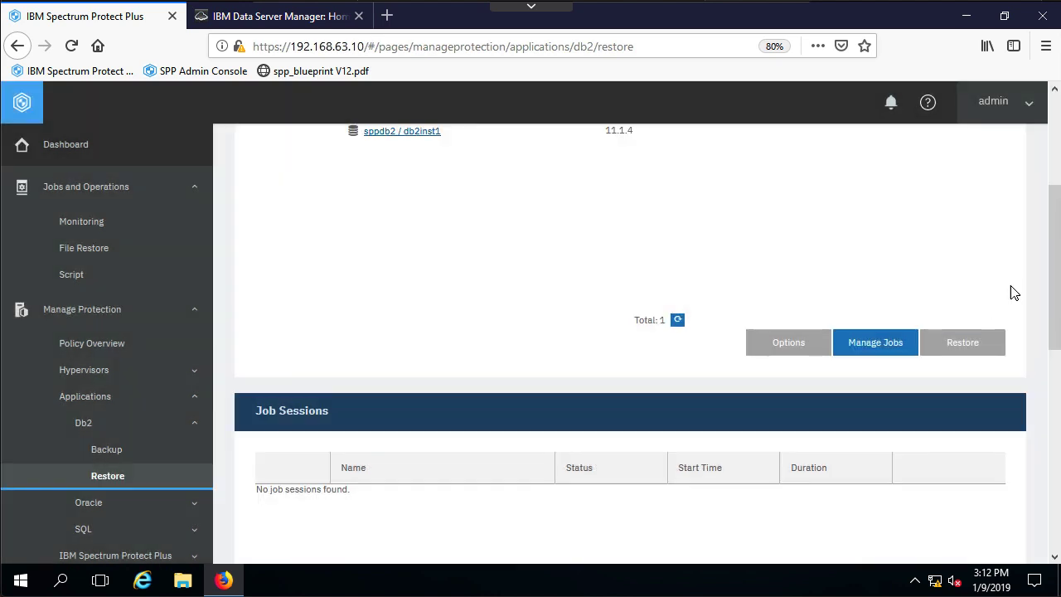
left_click_drag(1055, 273, 1055, 313)
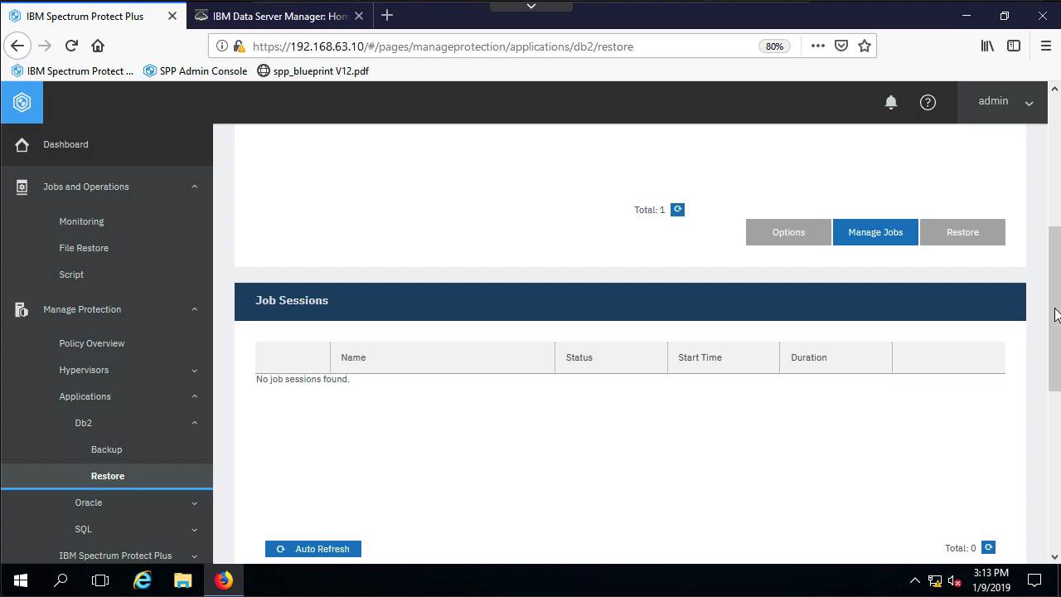
left_click_drag(1056, 313, 1050, 337)
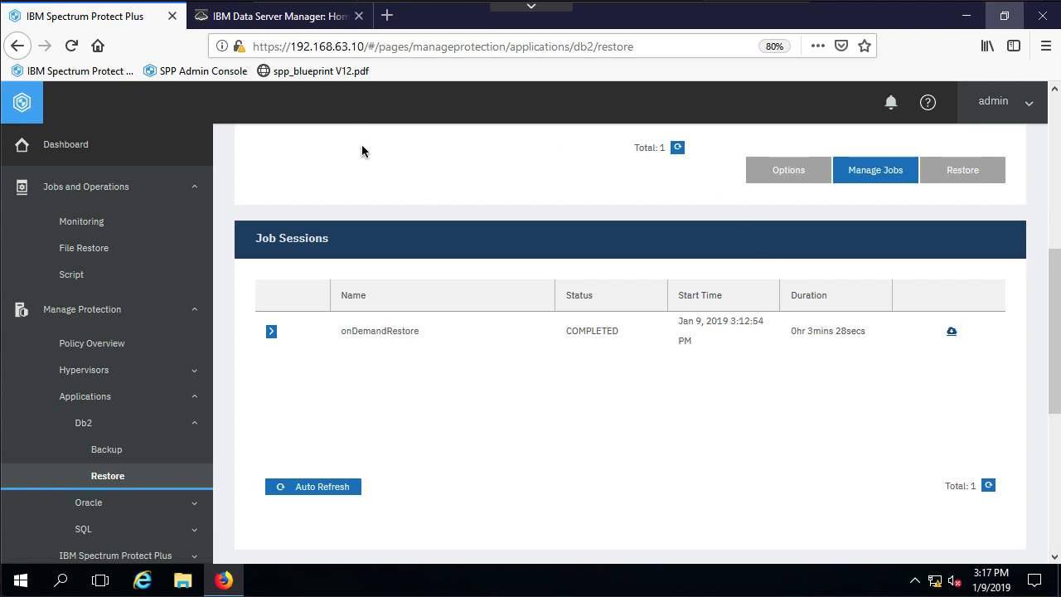
Refresh SAMPLE's Tables list in Data Server Manager to show ACT, then open EMPLOYEE's details.
left_click(288, 24)
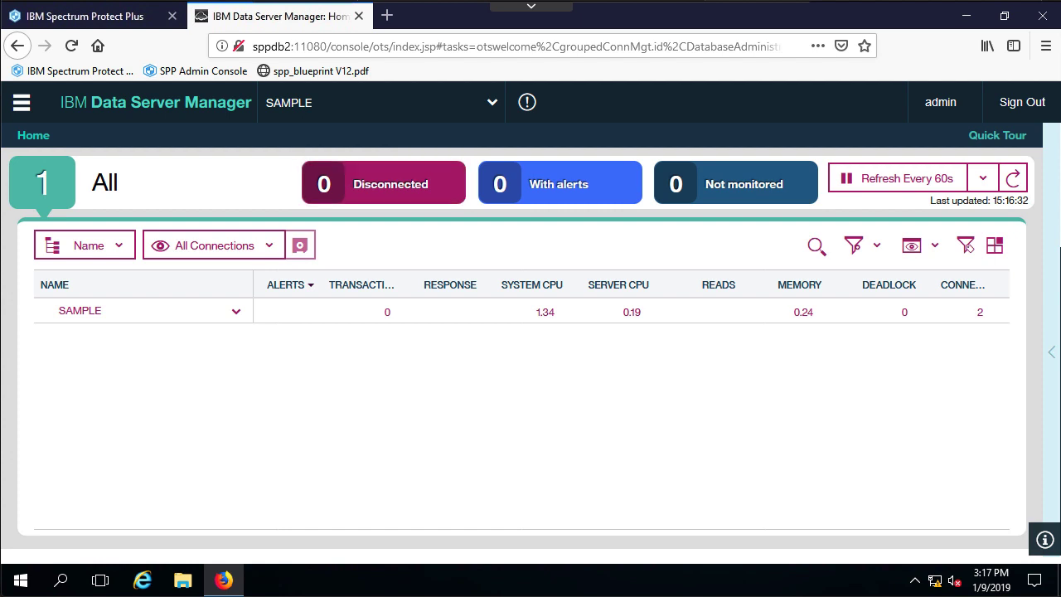
left_click(22, 103)
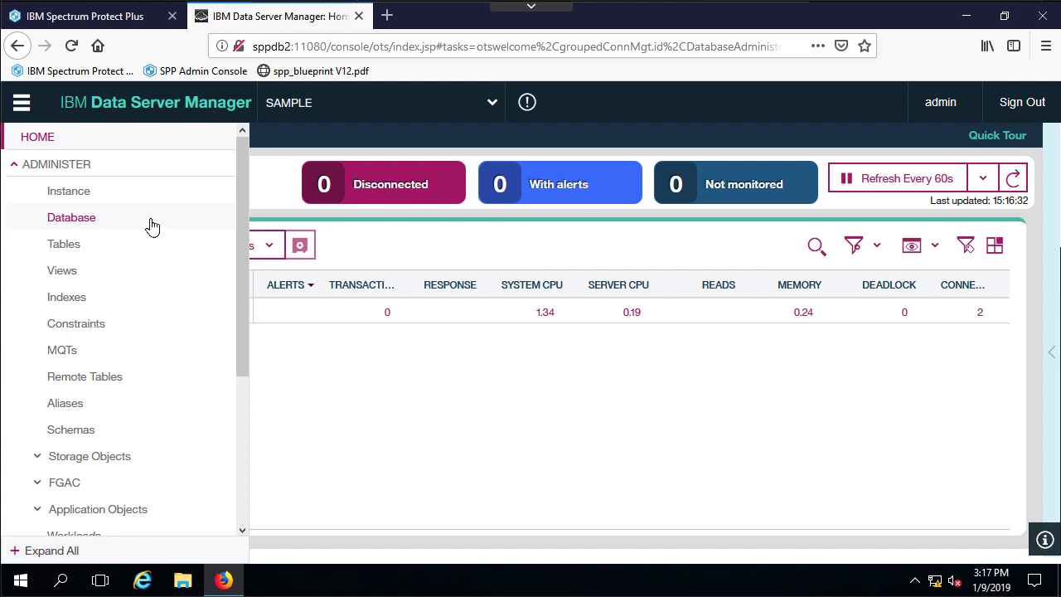
left_click(125, 220)
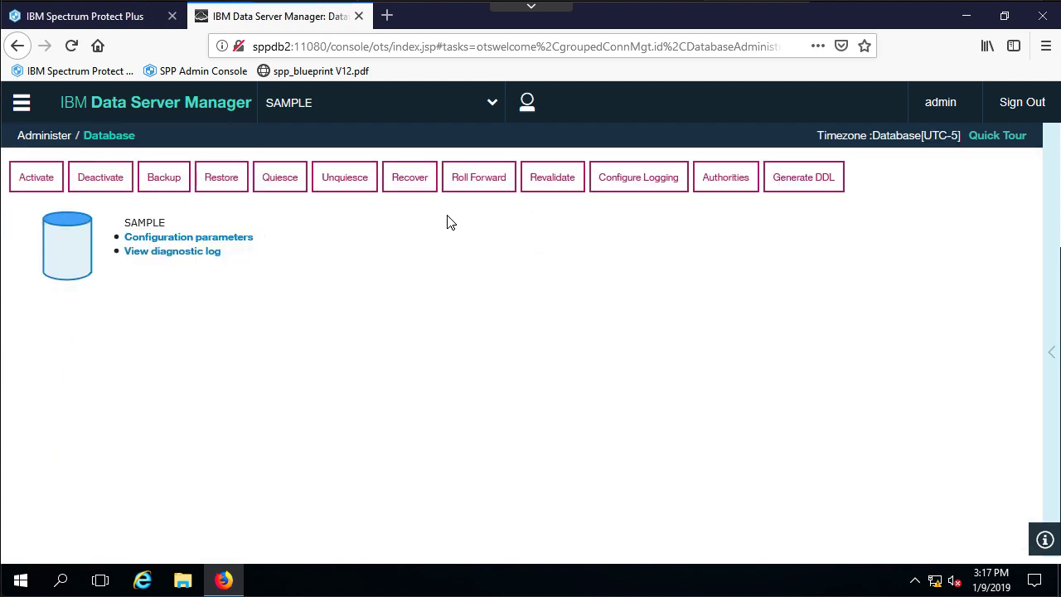
left_click(22, 104)
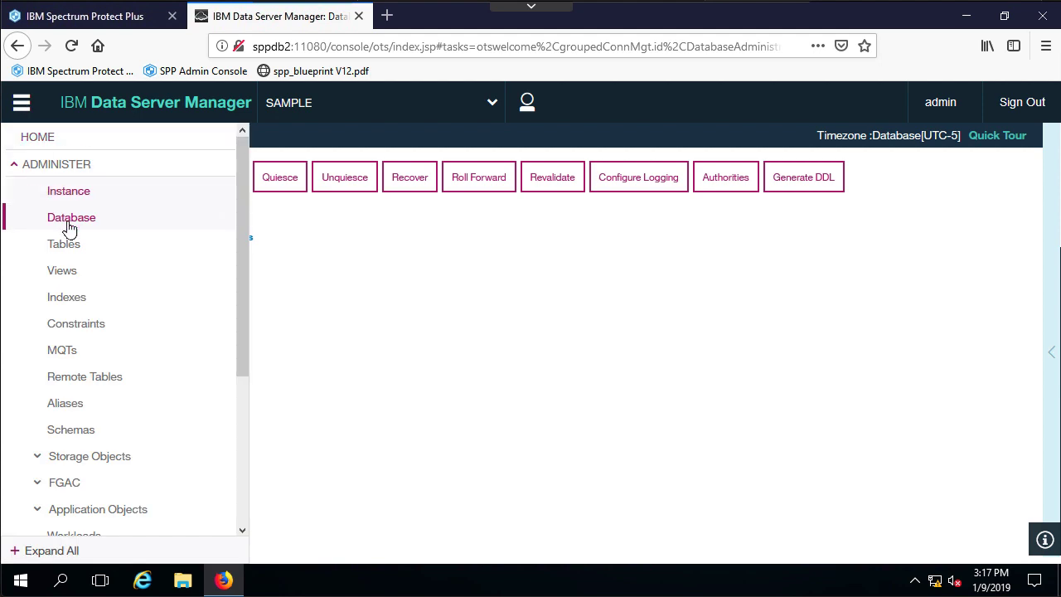
left_click(79, 245)
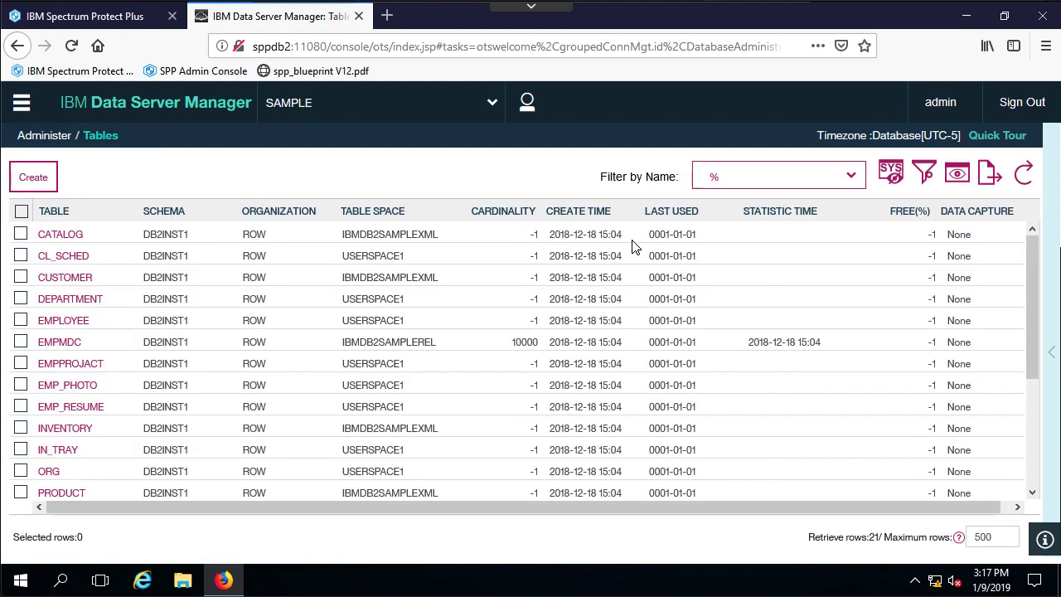
left_click(1024, 174)
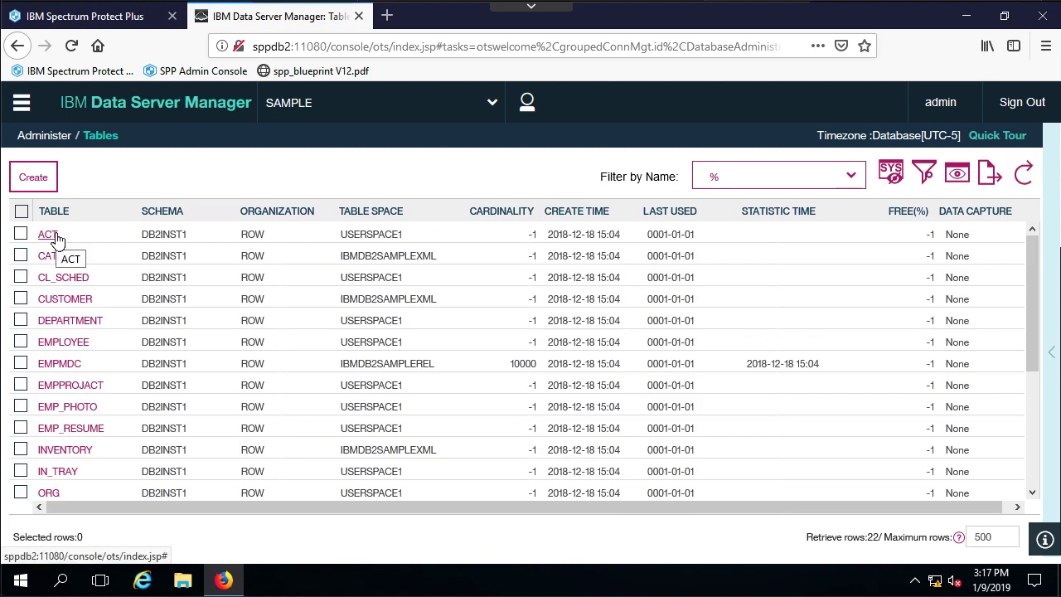
left_click(21, 341)
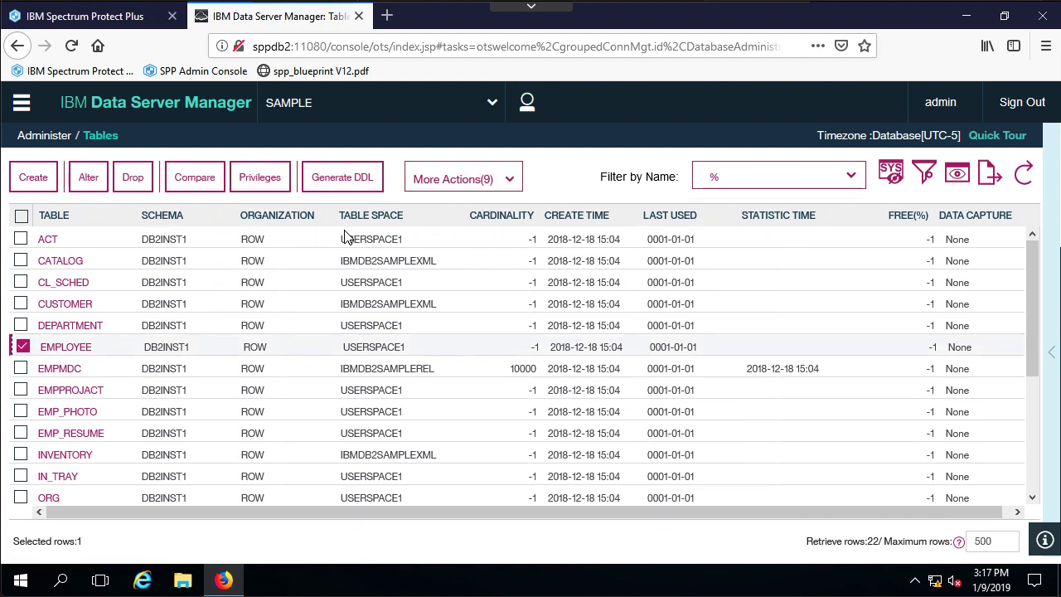
left_click(69, 348)
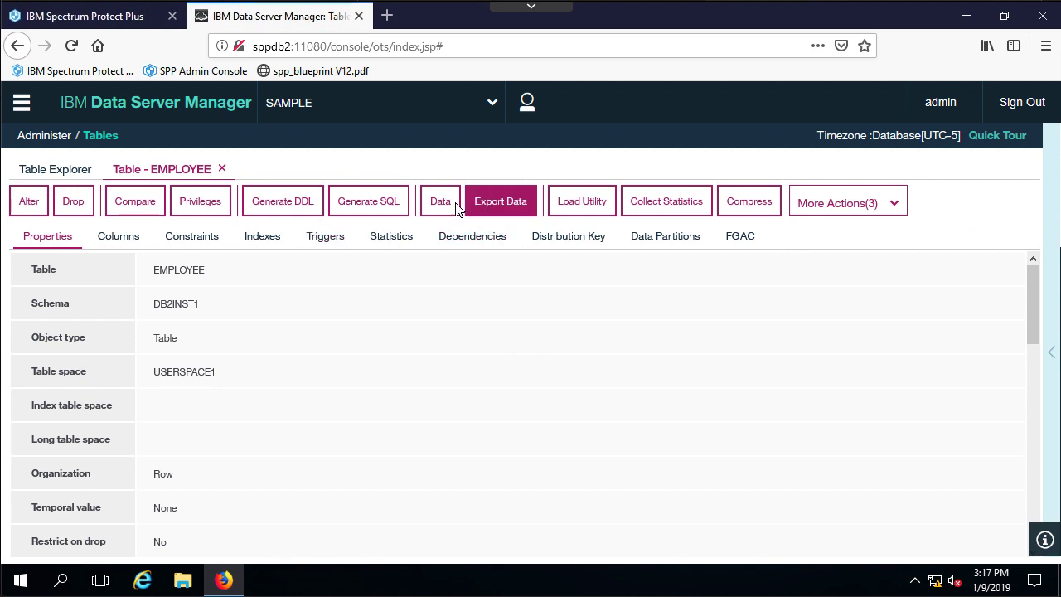
Browse the EMPLOYEE rows to check employee 000010's original first name is back.
left_click(442, 202)
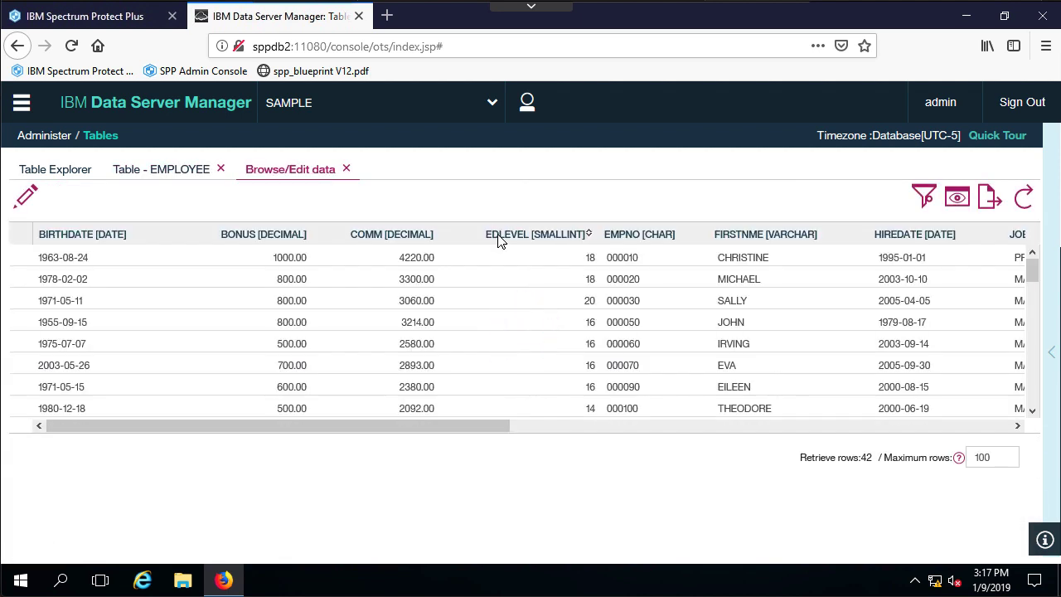